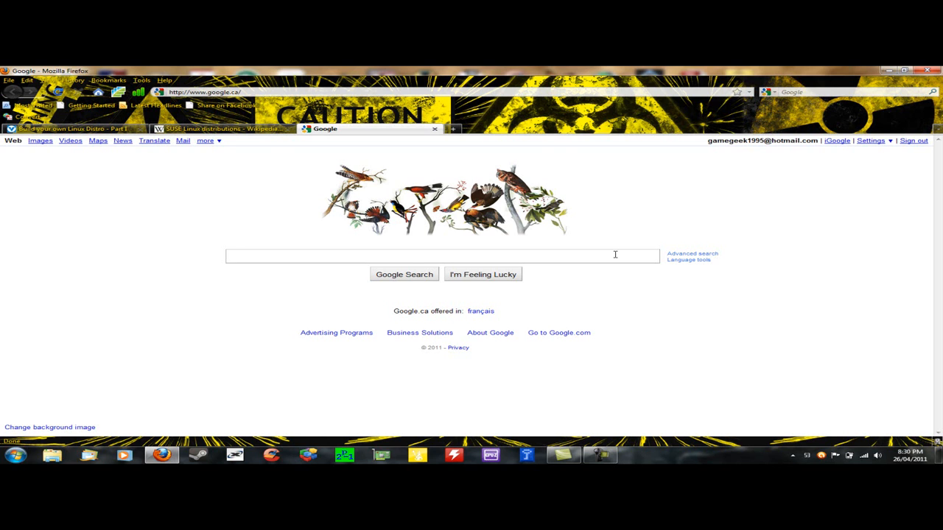
# Step: Search Google for 'Suse studio' and open the 'Welcome – SUSE Studio' result
pyautogui.write('Su')
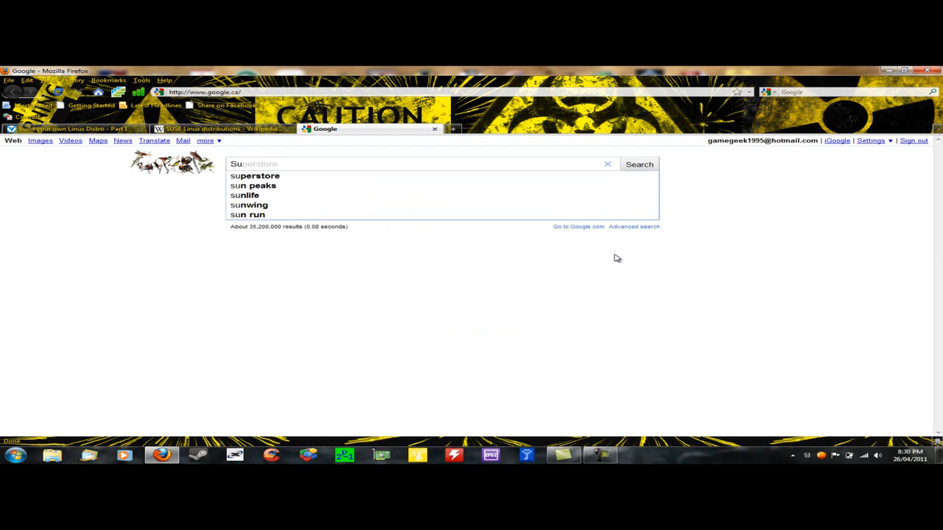
pyautogui.write('se')
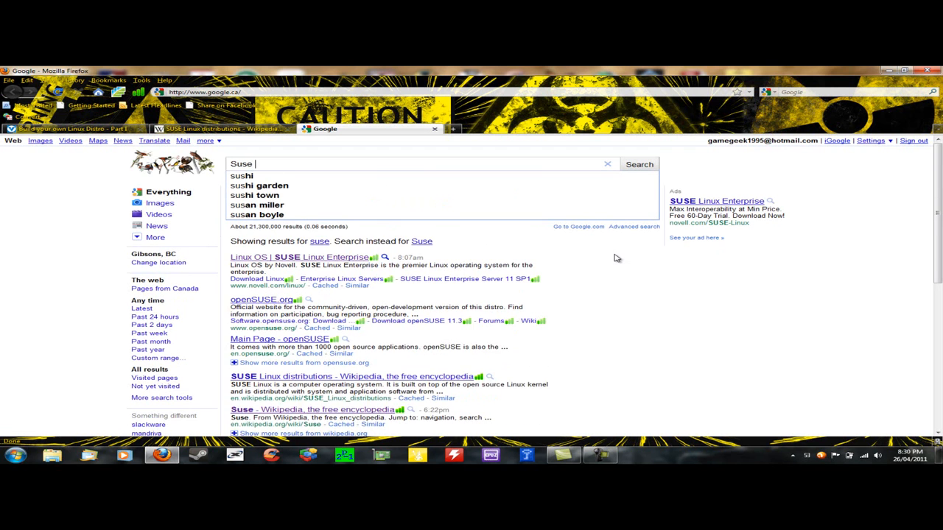
pyautogui.write(' studio')
pyautogui.press('Return')
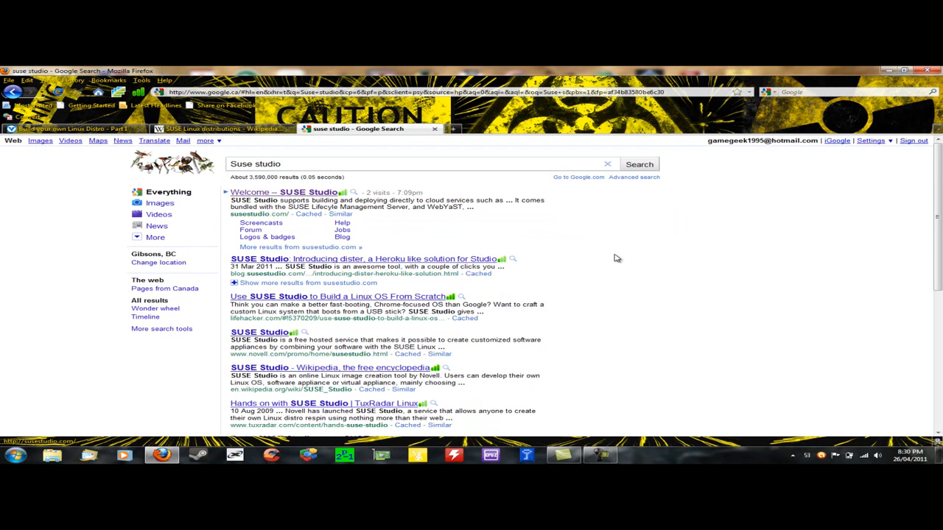
pyautogui.click(301, 194)
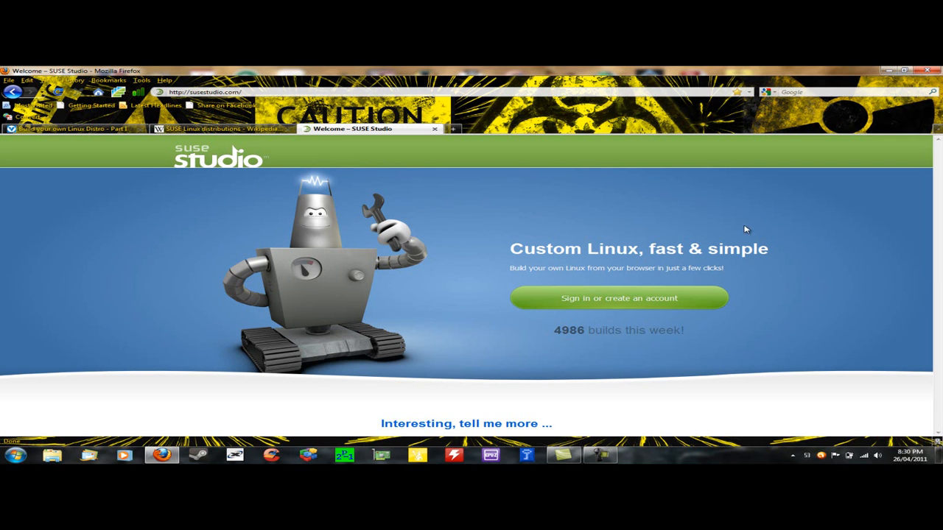
# Step: Sign in to SUSE Studio with a Google account and browse the SUSE Gallery appliances
pyautogui.click(632, 299)
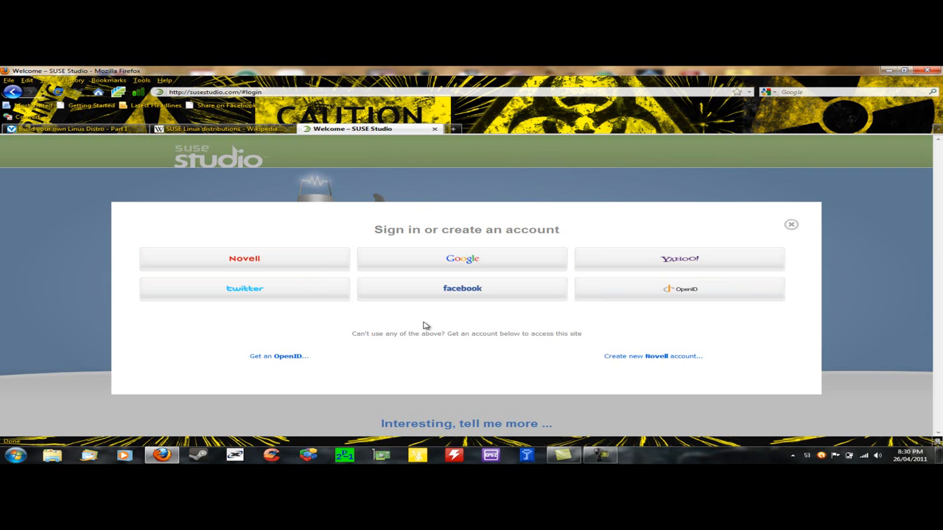
pyautogui.click(464, 264)
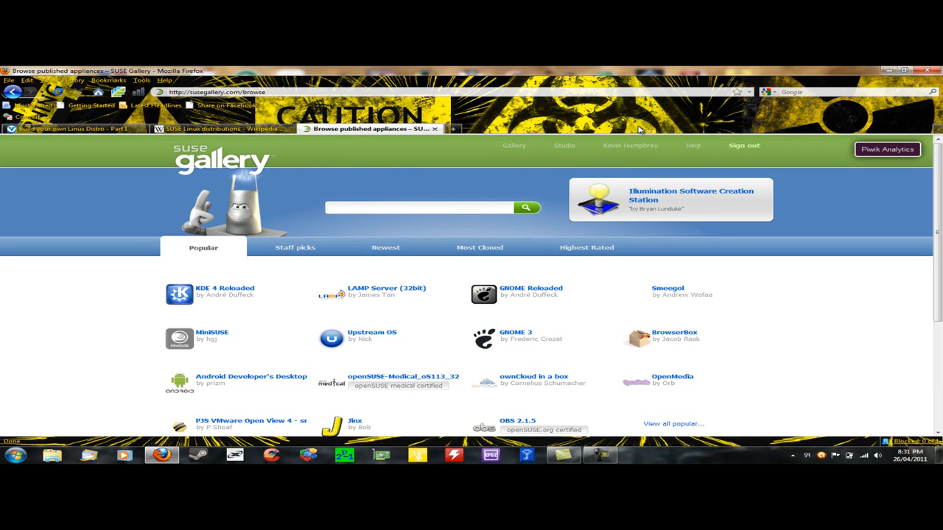
pyautogui.scroll(-2, 940, 256)
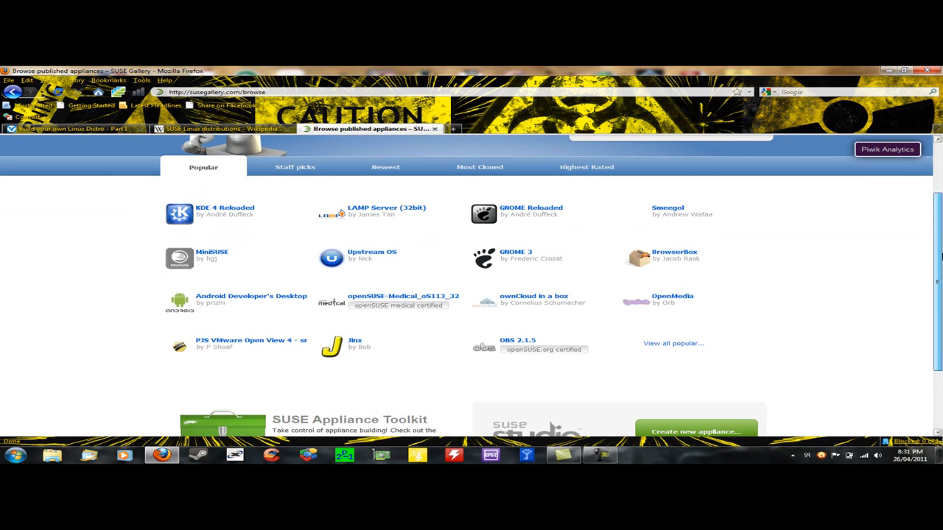
pyautogui.scroll(2, 941, 256)
pyautogui.scroll(-4, 941, 255)
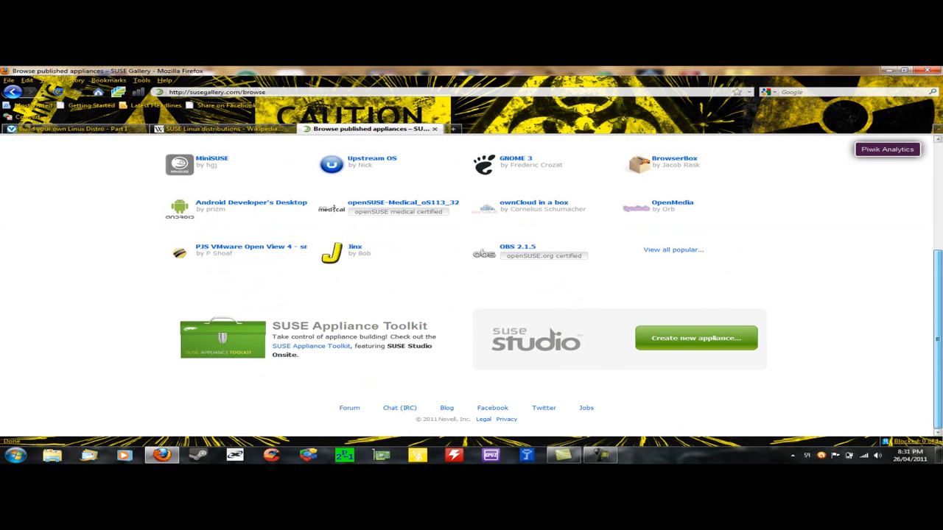
pyautogui.scroll(4, 472, 295)
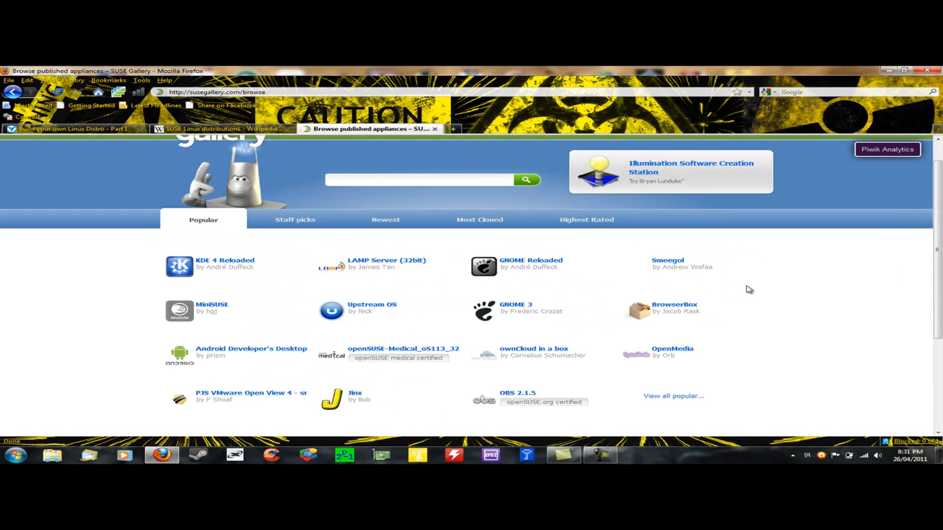
pyautogui.scroll(1, 472, 280)
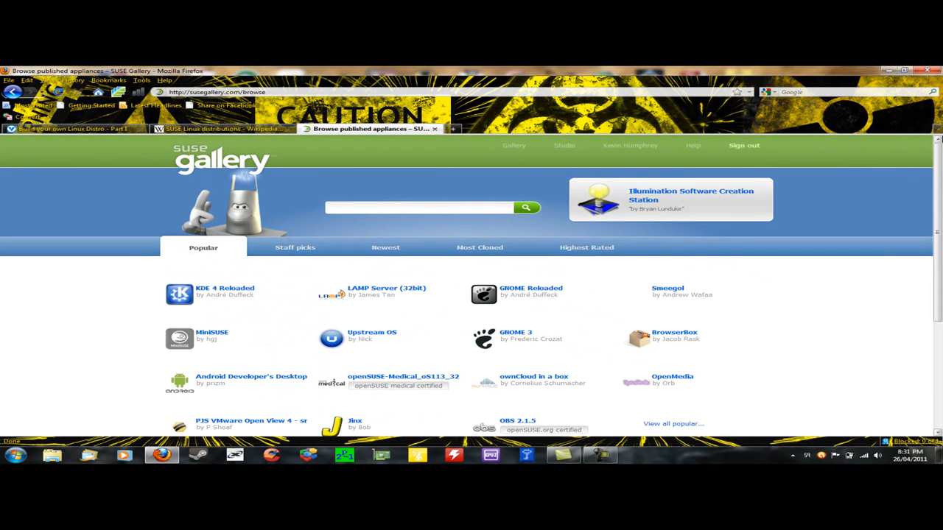
# Step: From the Studio home, delete the KDE4OS appliance and confirm the deletion
pyautogui.click(563, 147)
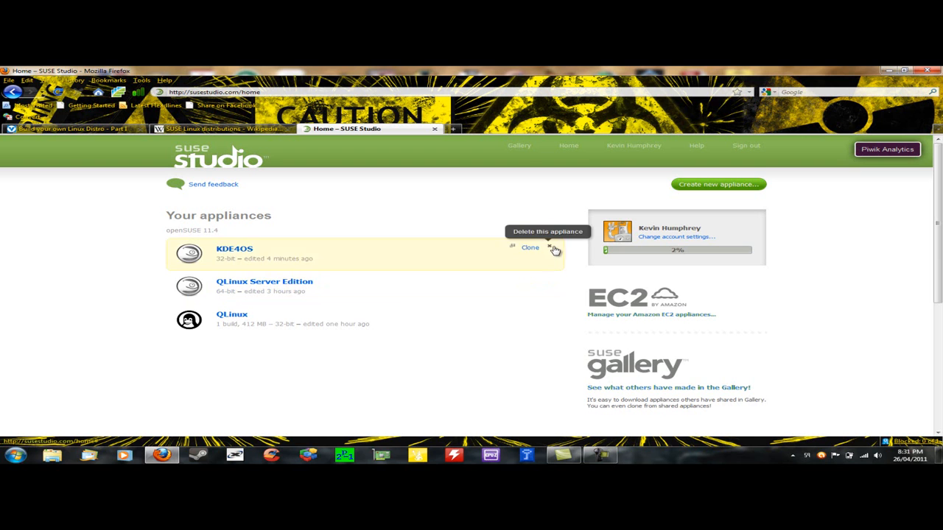
pyautogui.click(551, 249)
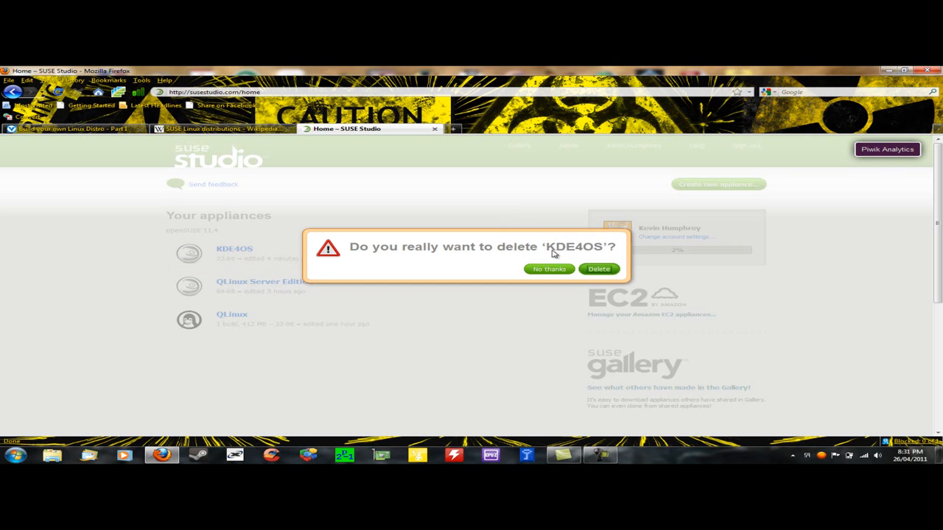
pyautogui.click(599, 269)
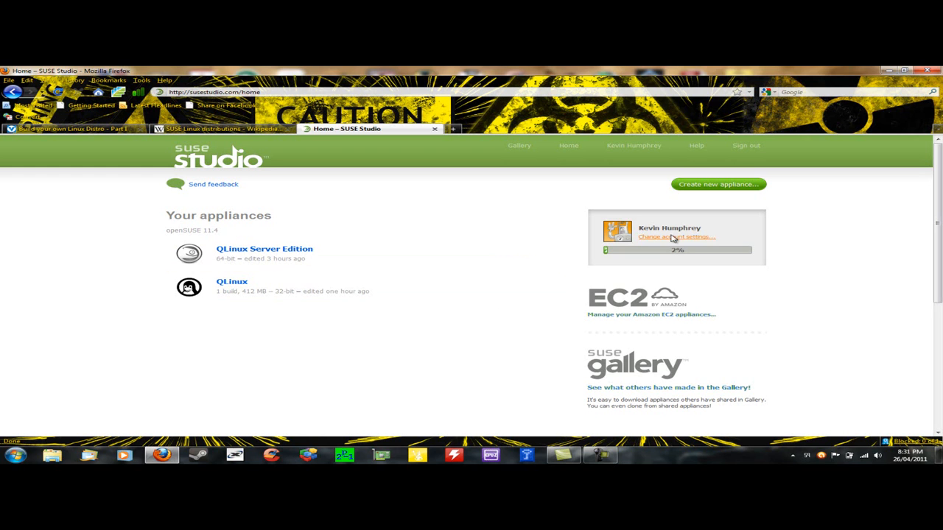
# Step: Start a new appliance and create it from the openSUSE 11.4 'KDE 4 desktop' template
pyautogui.click(710, 186)
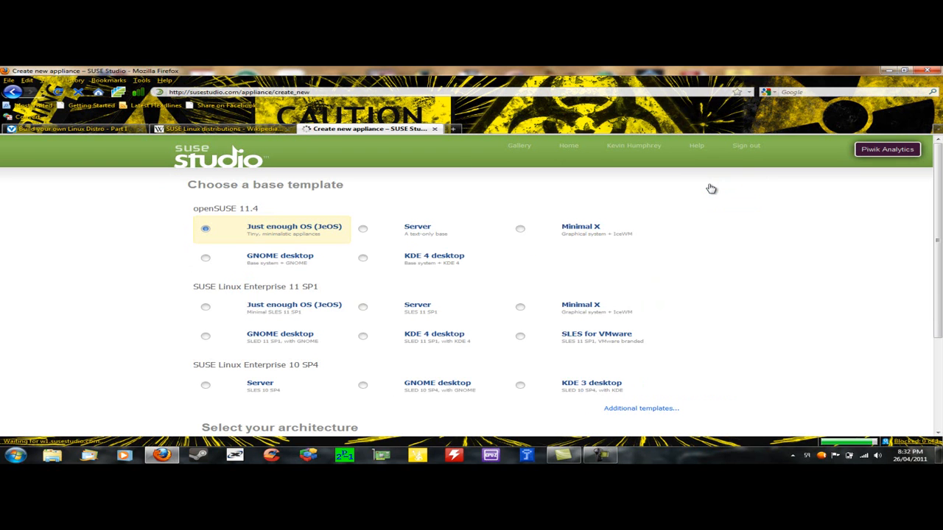
pyautogui.moveTo(937, 203); pyautogui.dragTo(934, 225)
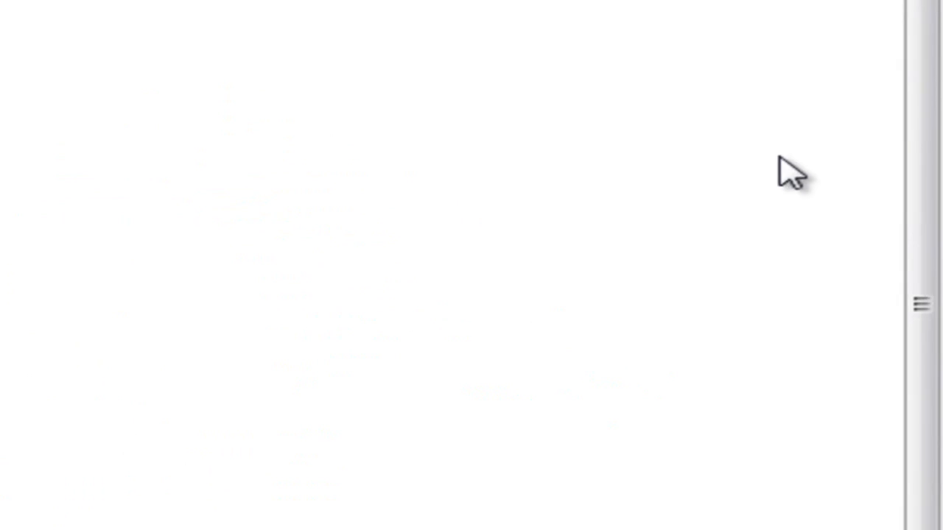
pyautogui.moveTo(927, 166); pyautogui.dragTo(942, 100)
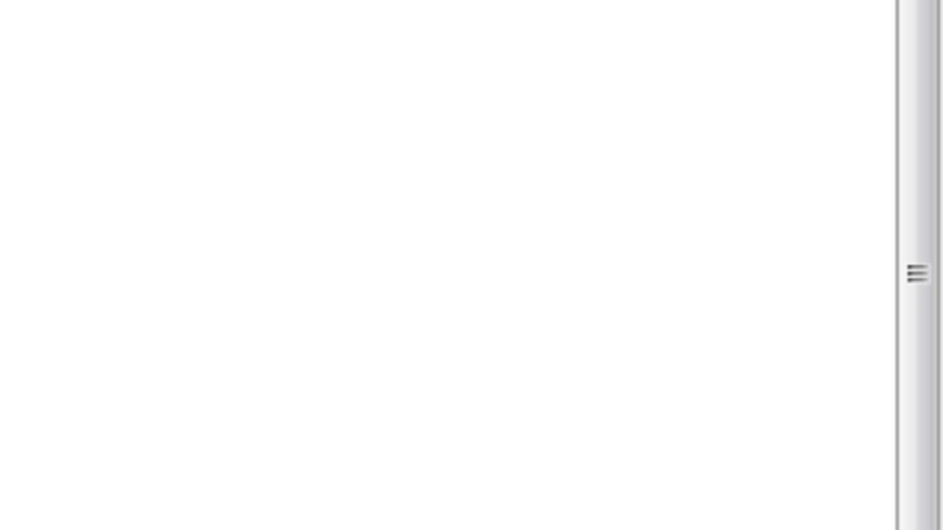
pyautogui.moveTo(929, 228); pyautogui.dragTo(941, 398)
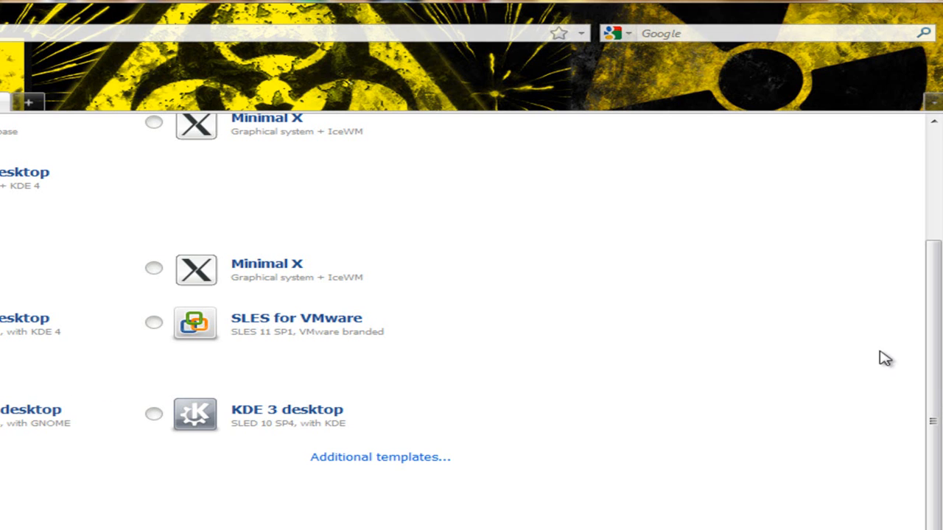
pyautogui.moveTo(940, 480); pyautogui.dragTo(841, 53)
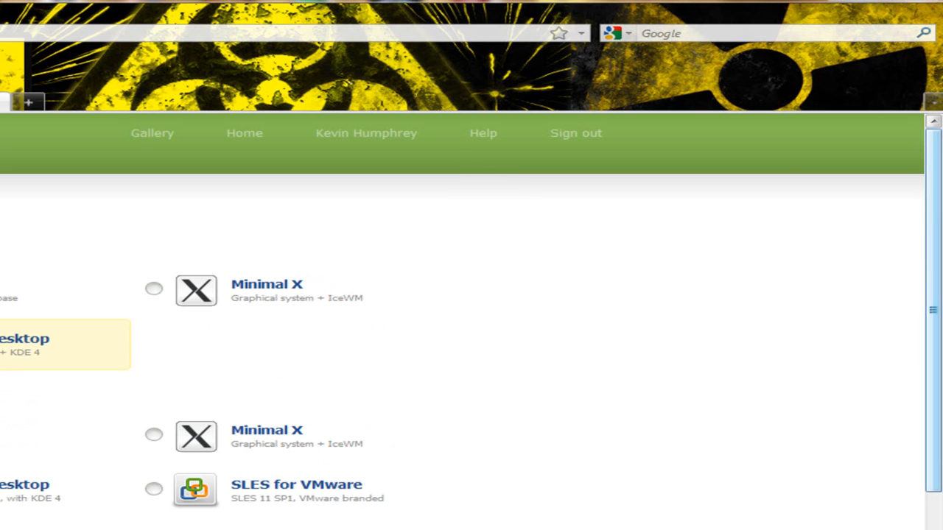
pyautogui.moveTo(934, 276); pyautogui.dragTo(935, 445)
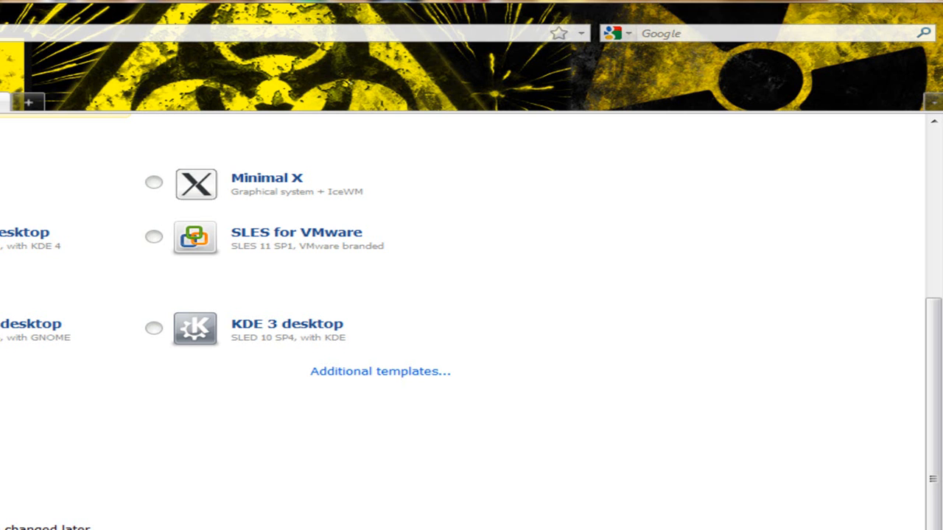
pyautogui.click(189, 173)
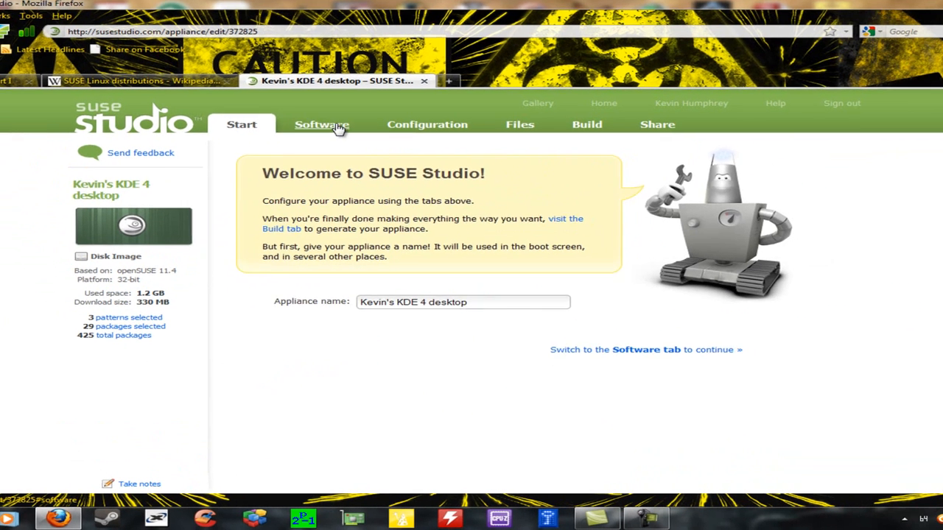
# Step: Go to the appliance's Software page and look through the available package groups
pyautogui.click(335, 128)
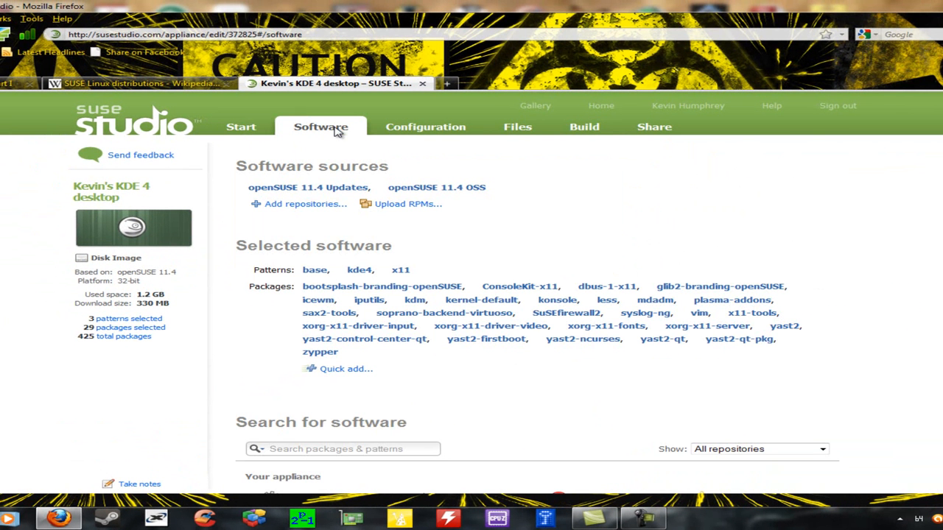
pyautogui.scroll(-3, 516, 295)
pyautogui.scroll(2, 843, 235)
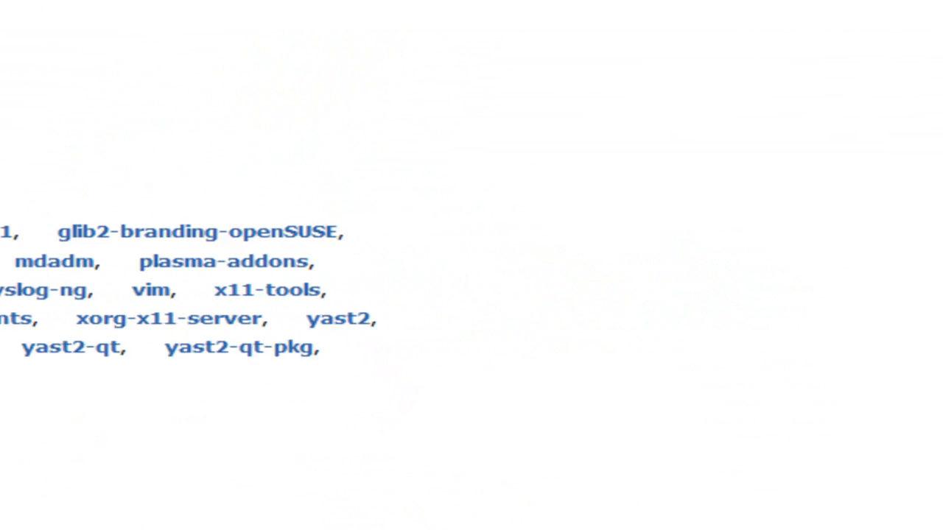
pyautogui.moveTo(938, 155); pyautogui.dragTo(940, 188)
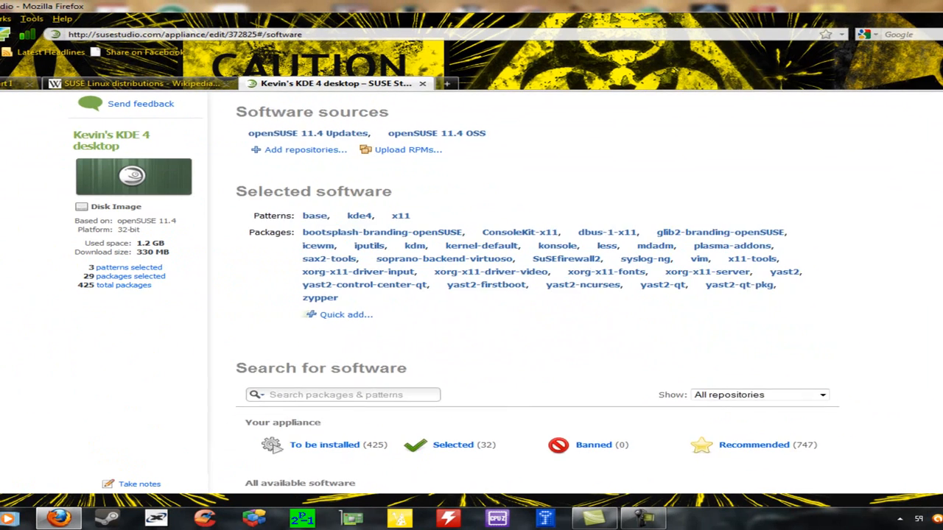
pyautogui.scroll(5, 538, 295)
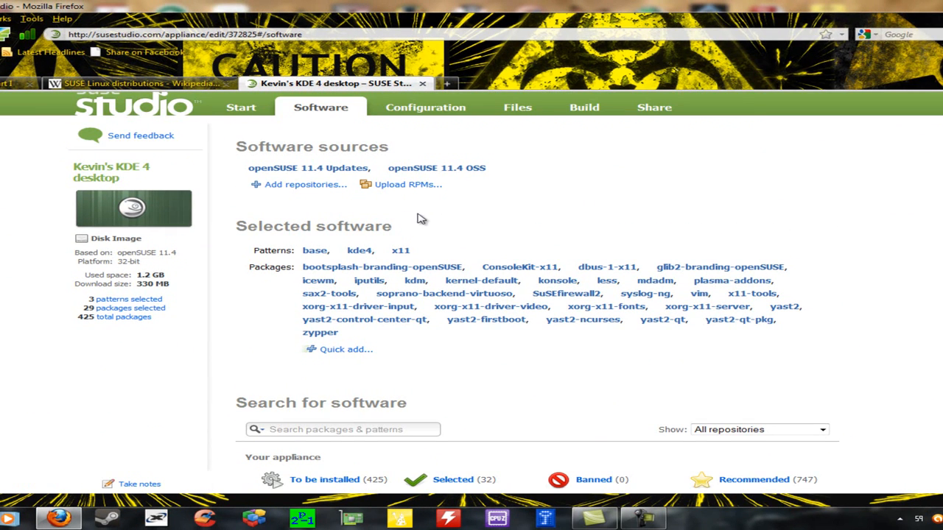
pyautogui.scroll(-3, 879, 253)
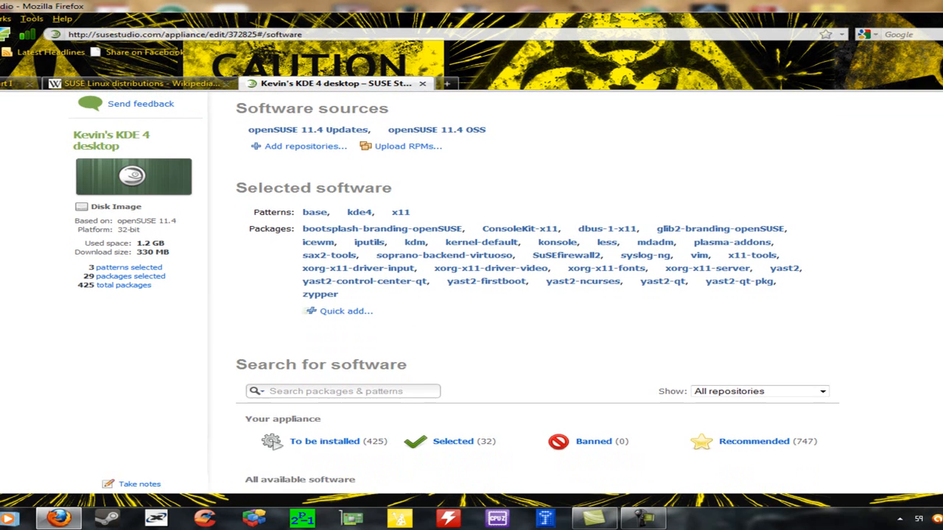
pyautogui.scroll(3, 537, 294)
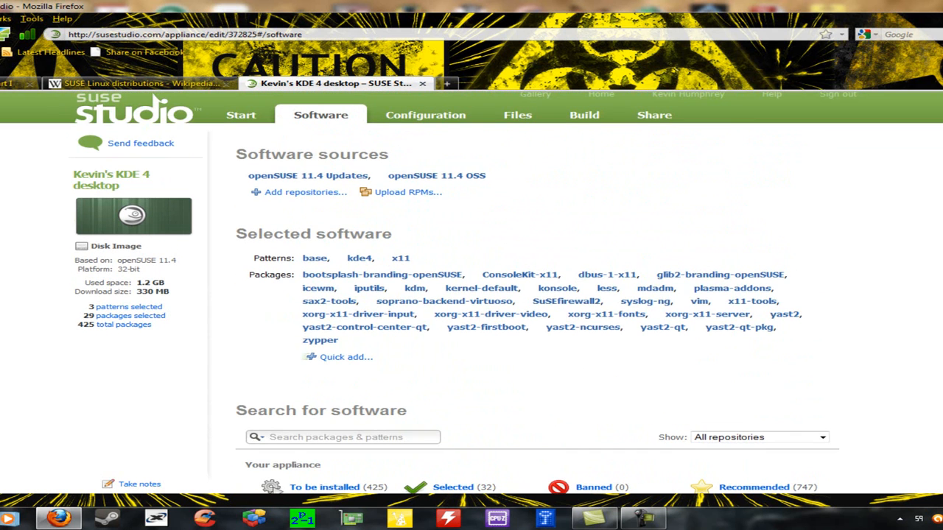
pyautogui.scroll(-1, 523, 294)
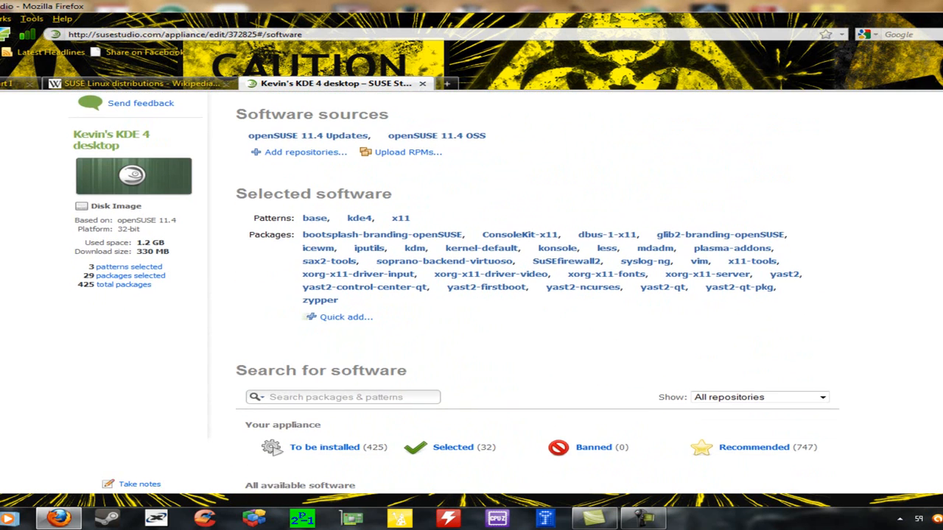
pyautogui.scroll(-1, 455, 294)
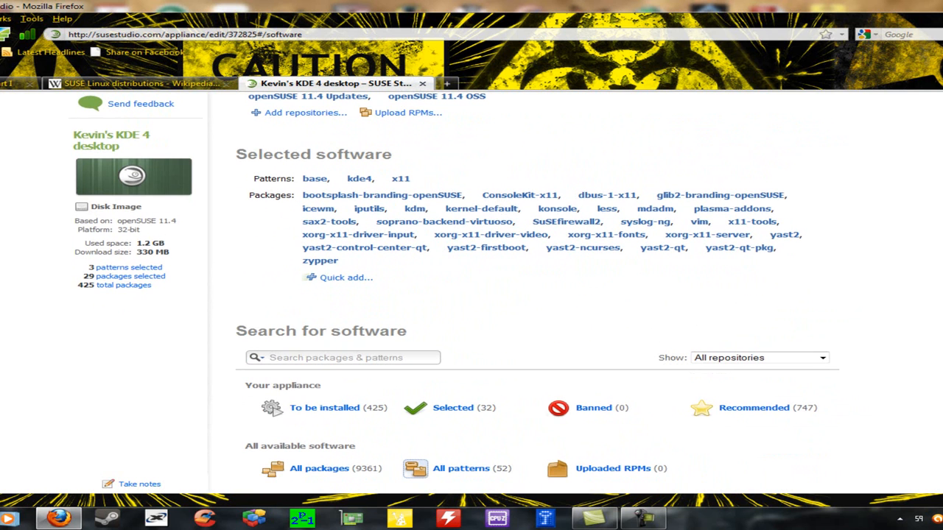
pyautogui.scroll(-3, 538, 295)
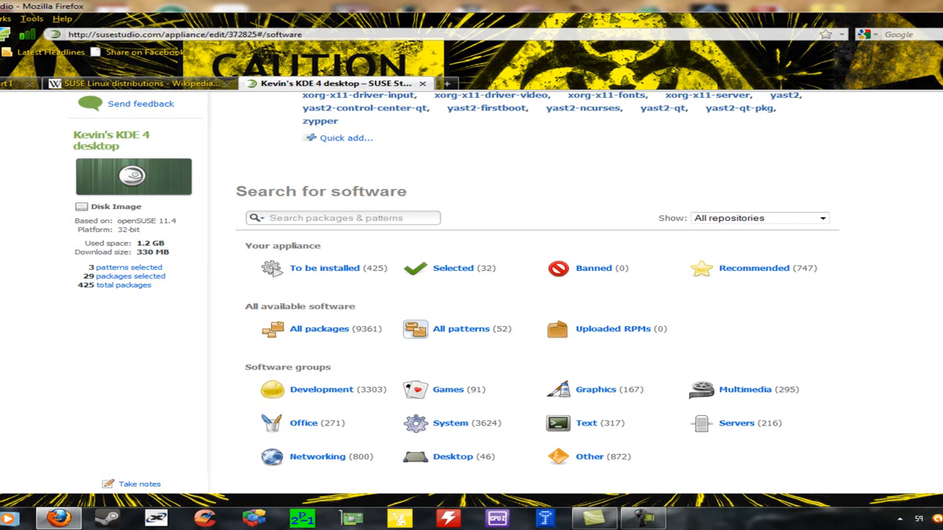
pyautogui.scroll(3, 538, 295)
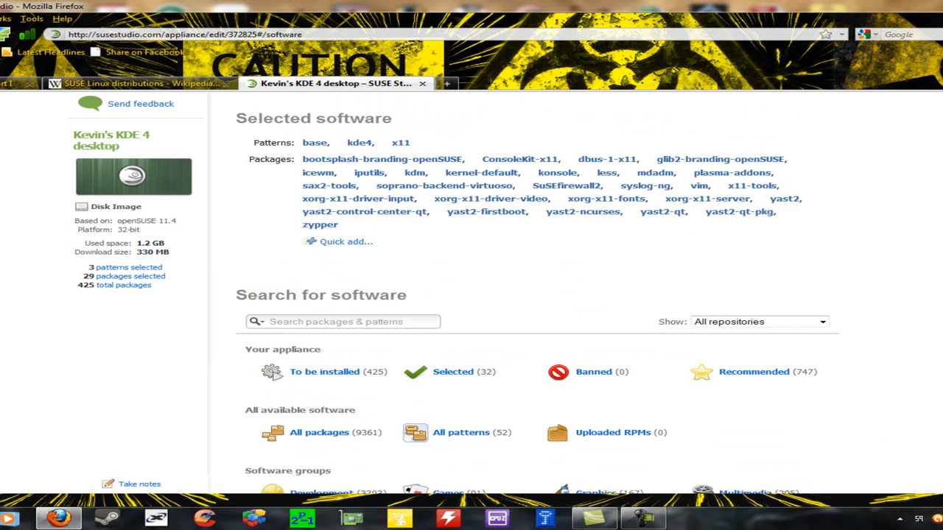
pyautogui.scroll(-3, 538, 295)
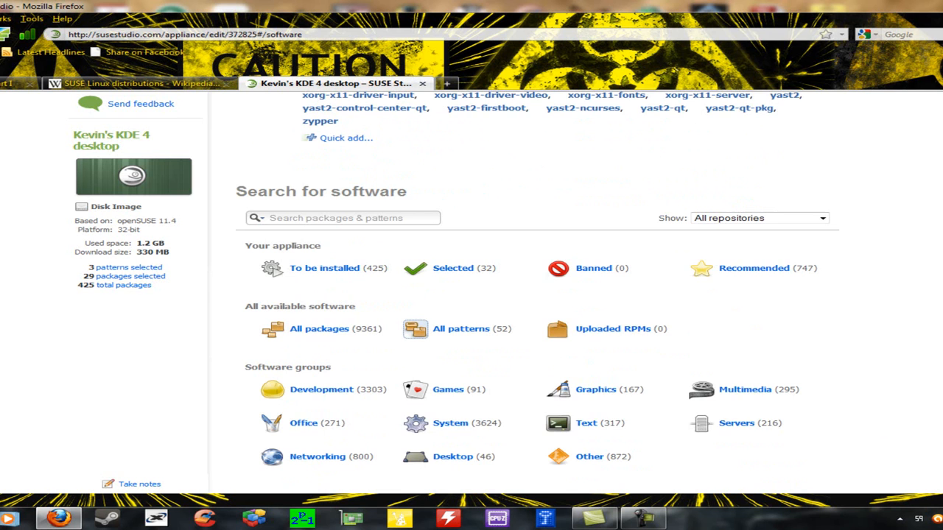
pyautogui.scroll(7, 538, 295)
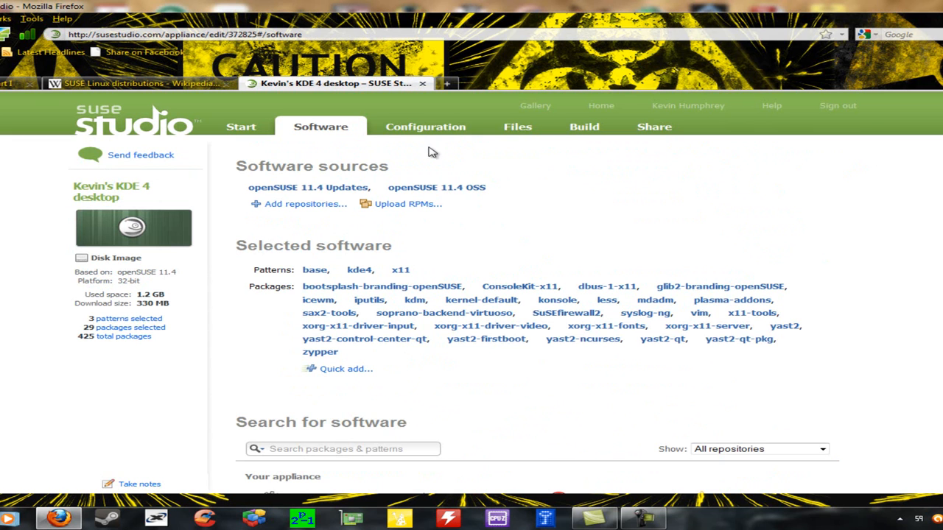
pyautogui.moveTo(934, 257); pyautogui.dragTo(937, 284)
pyautogui.scroll(-7, 935, 287)
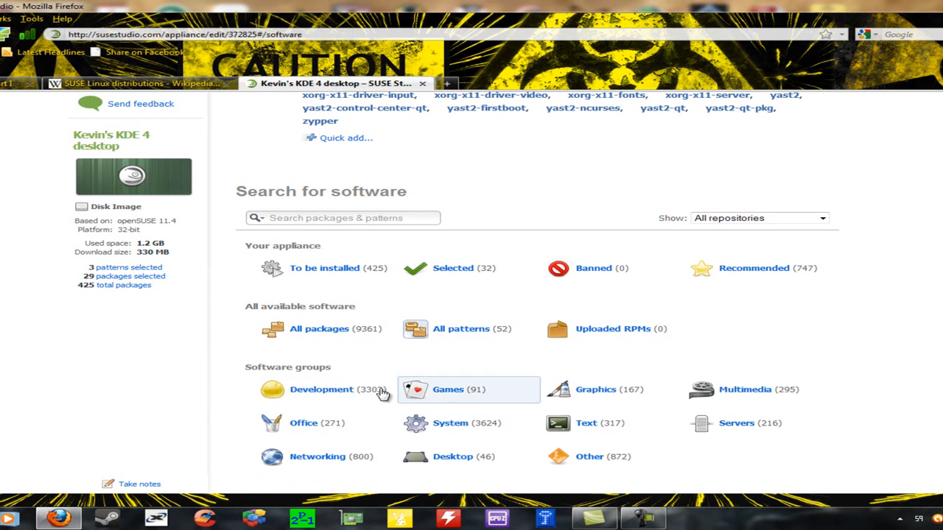
# Step: In the Networking group, add the MozillaFirefox and wget packages
pyautogui.click(328, 468)
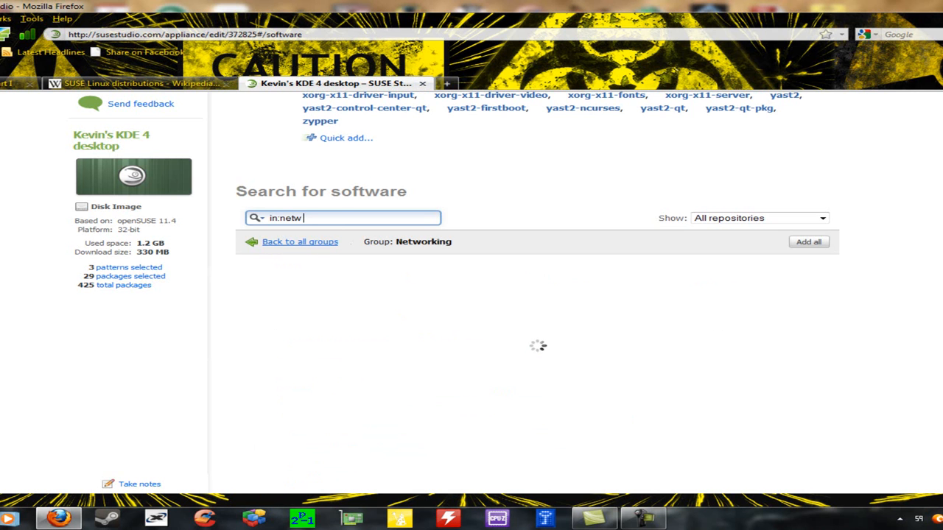
pyautogui.scroll(5, 472, 295)
pyautogui.scroll(-4, 538, 295)
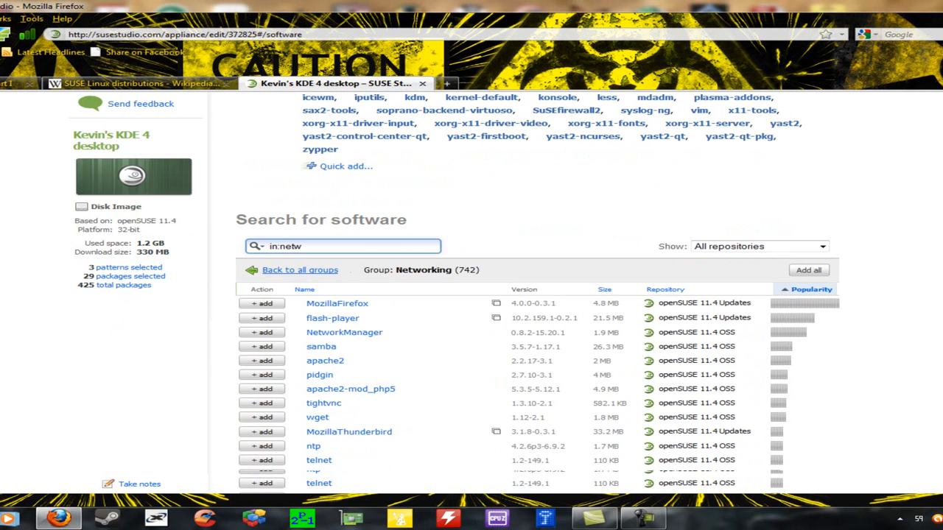
pyautogui.scroll(-2, 538, 294)
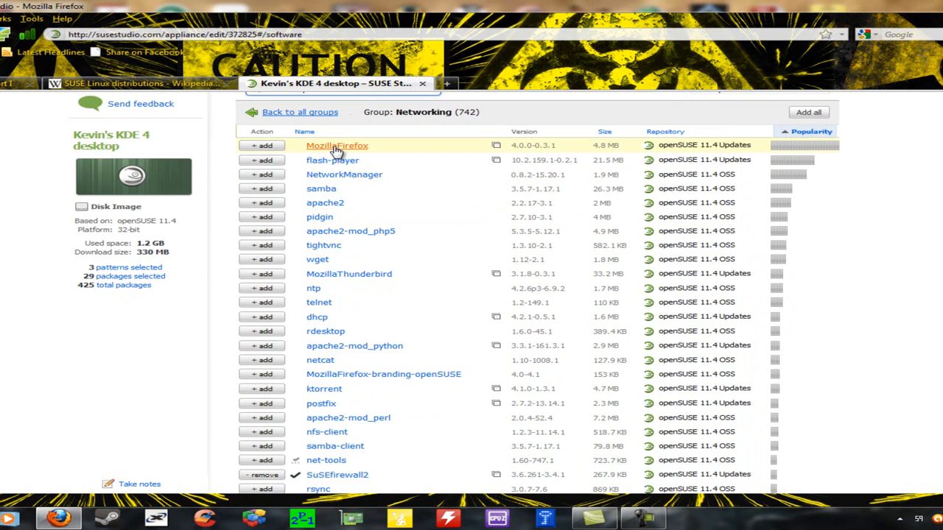
pyautogui.click(263, 146)
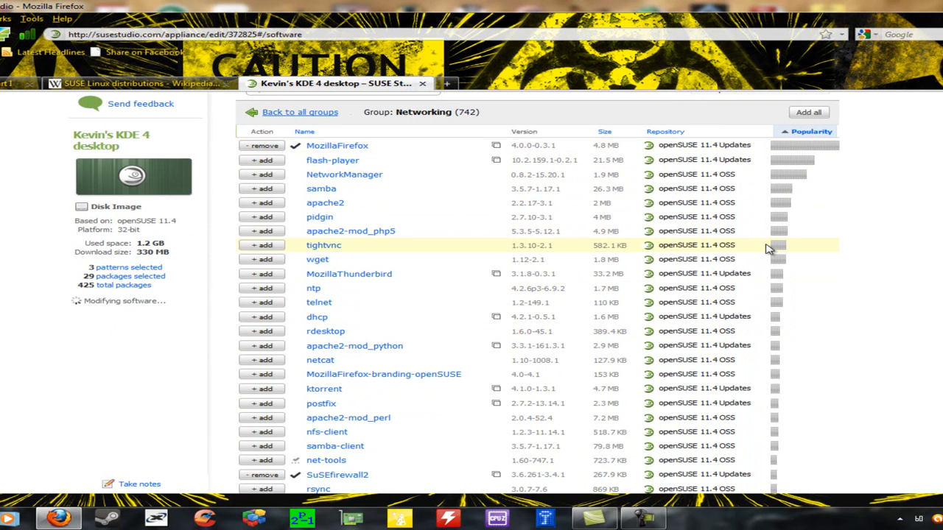
pyautogui.click(253, 260)
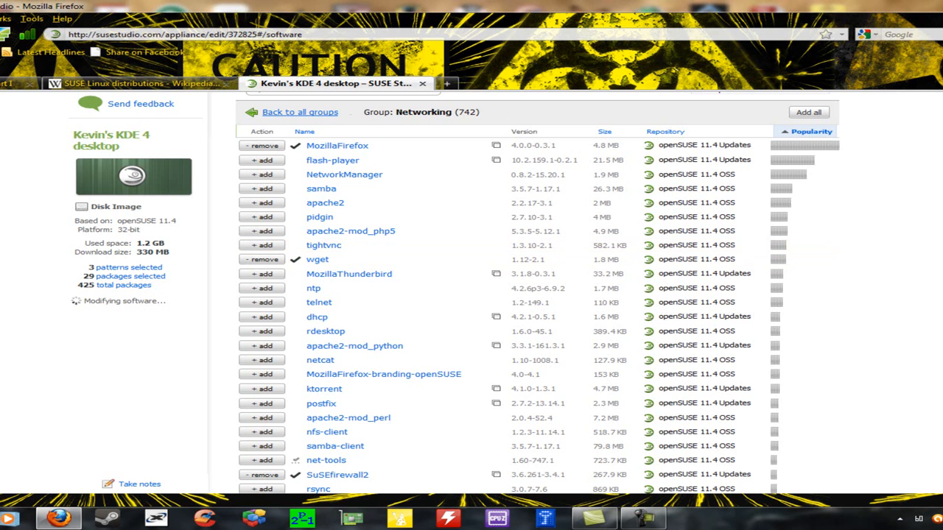
pyautogui.scroll(-2, 538, 295)
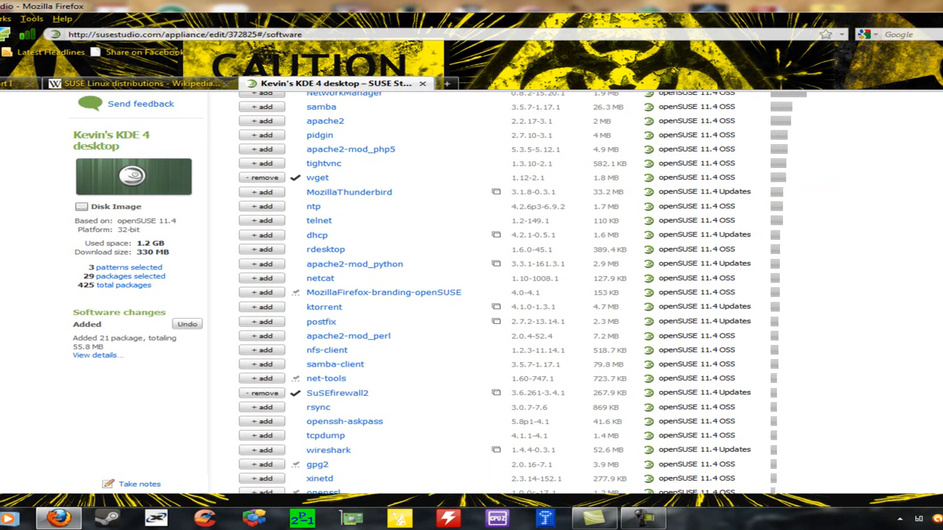
pyautogui.scroll(-1, 508, 295)
pyautogui.scroll(-1, 508, 295)
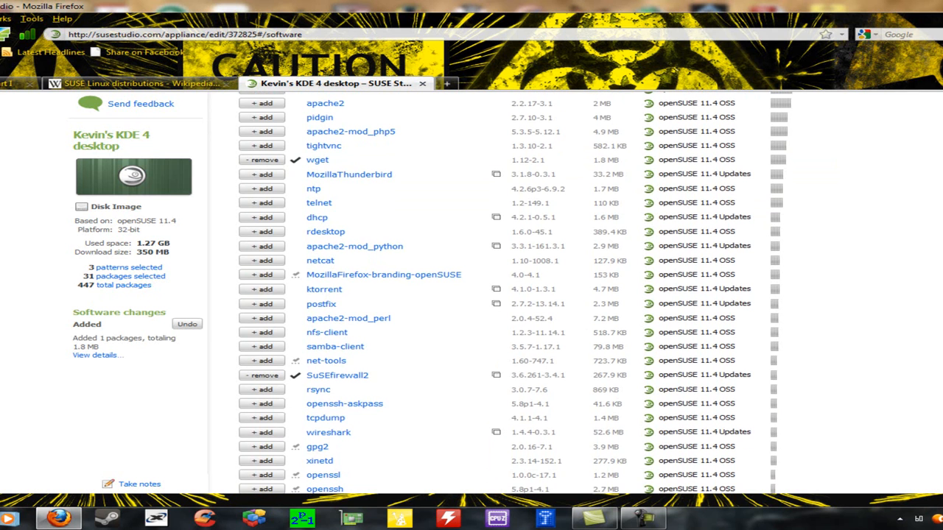
pyautogui.scroll(-3, 515, 294)
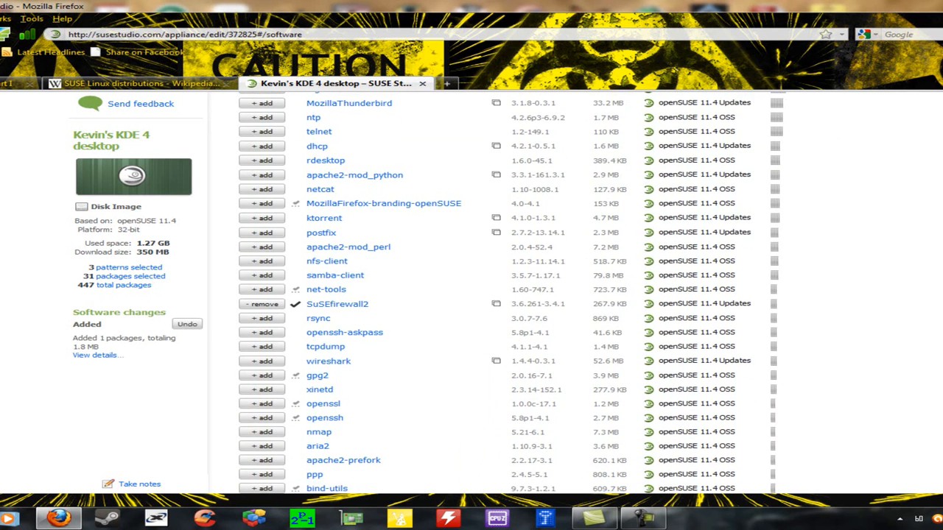
pyautogui.scroll(-5, 516, 295)
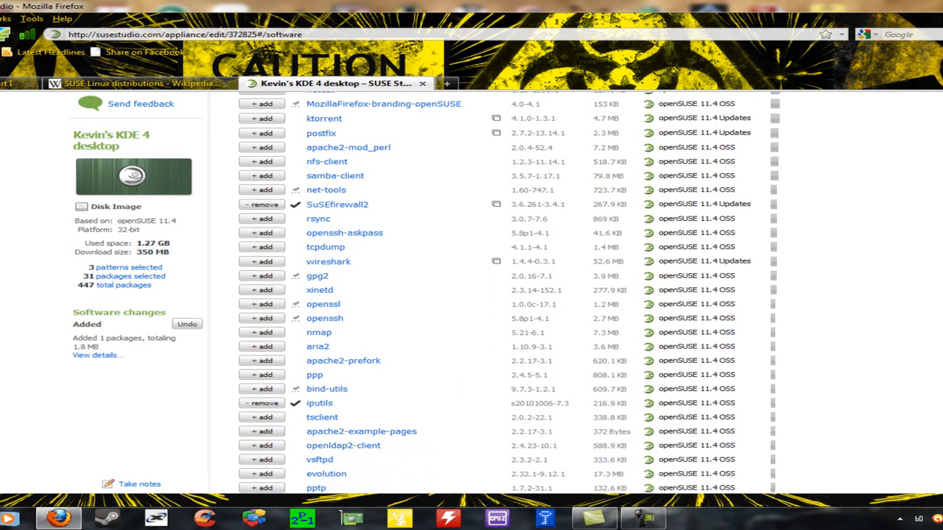
pyautogui.scroll(-2, 876, 416)
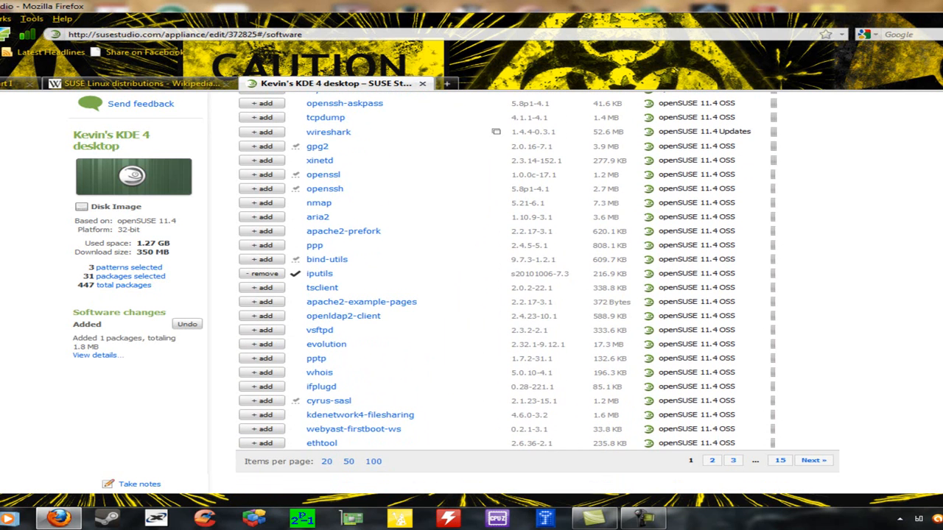
# Step: On the next page of Networking packages, add konqueror, bringing the total to 32 selected
pyautogui.click(810, 460)
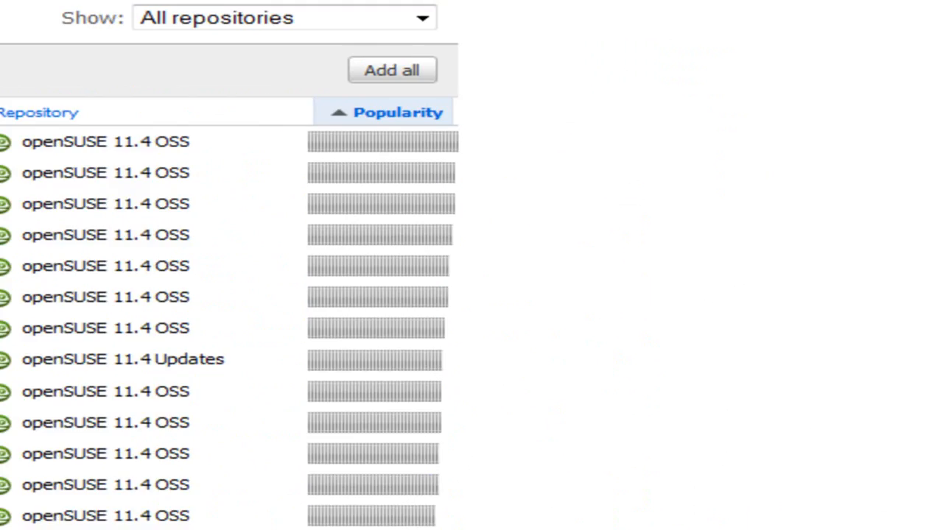
pyautogui.moveTo(940, 224); pyautogui.dragTo(940, 297)
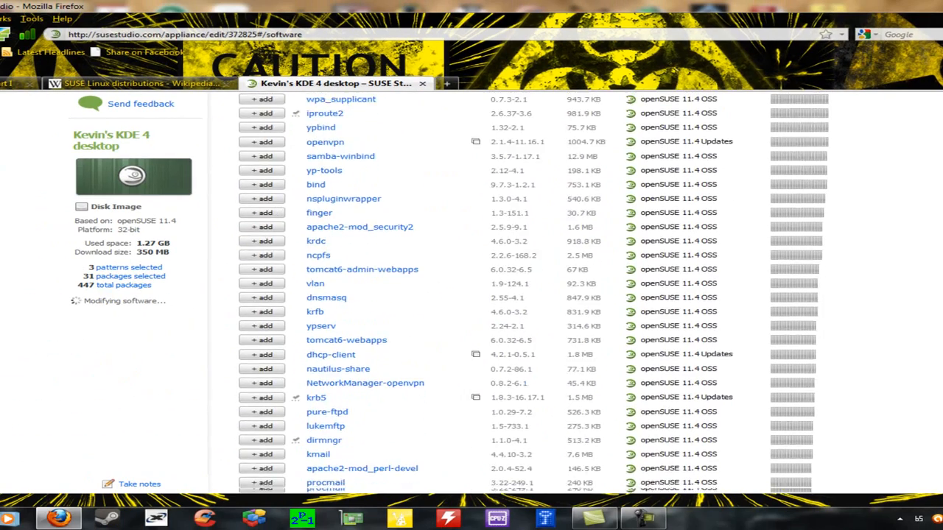
pyautogui.scroll(-4, 538, 295)
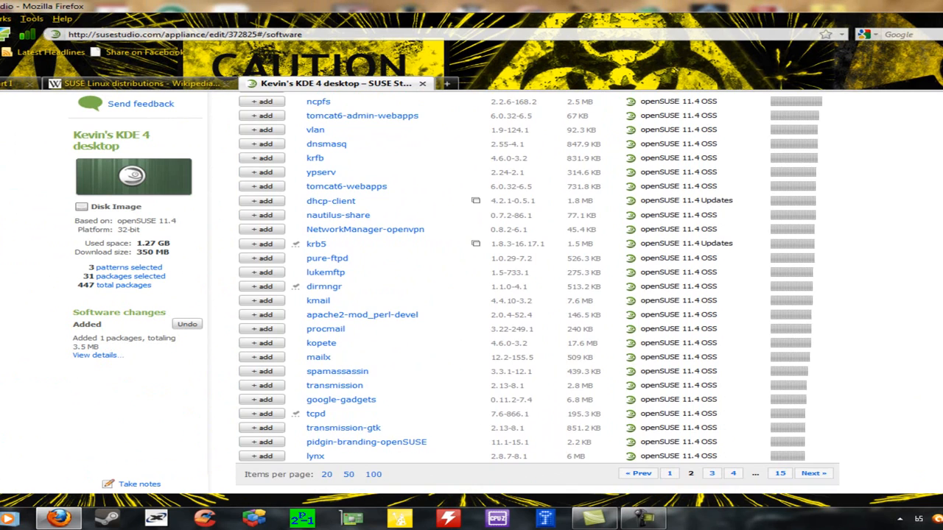
pyautogui.scroll(5, 538, 295)
pyautogui.scroll(3, 538, 295)
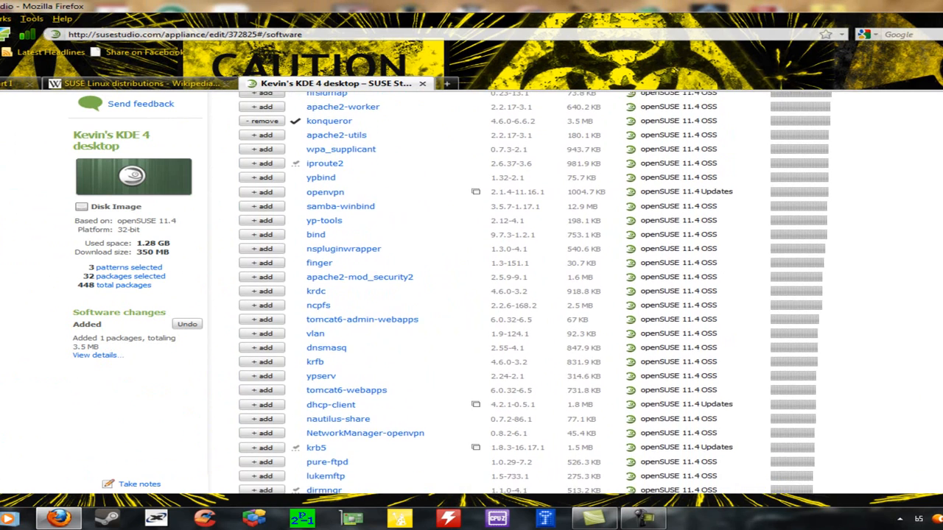
pyautogui.scroll(4, 537, 295)
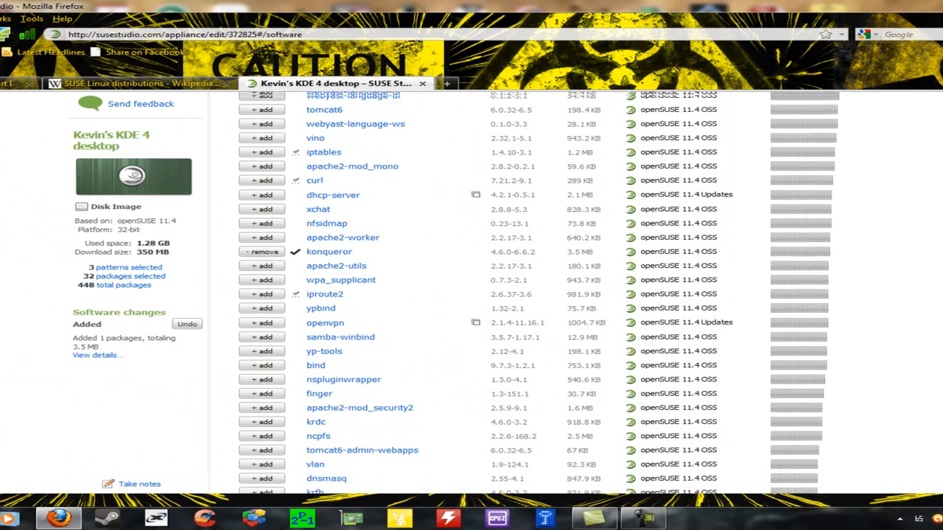
pyautogui.scroll(8, 538, 294)
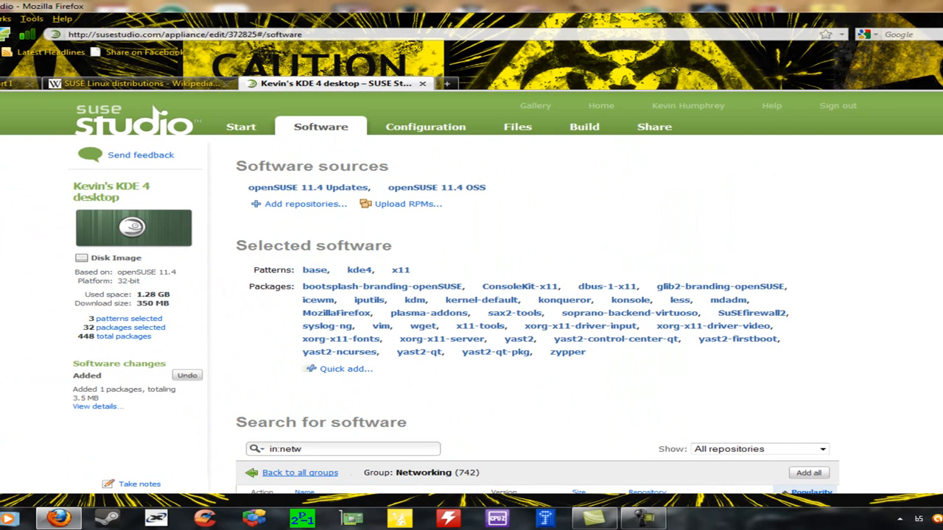
pyautogui.scroll(-15, 538, 295)
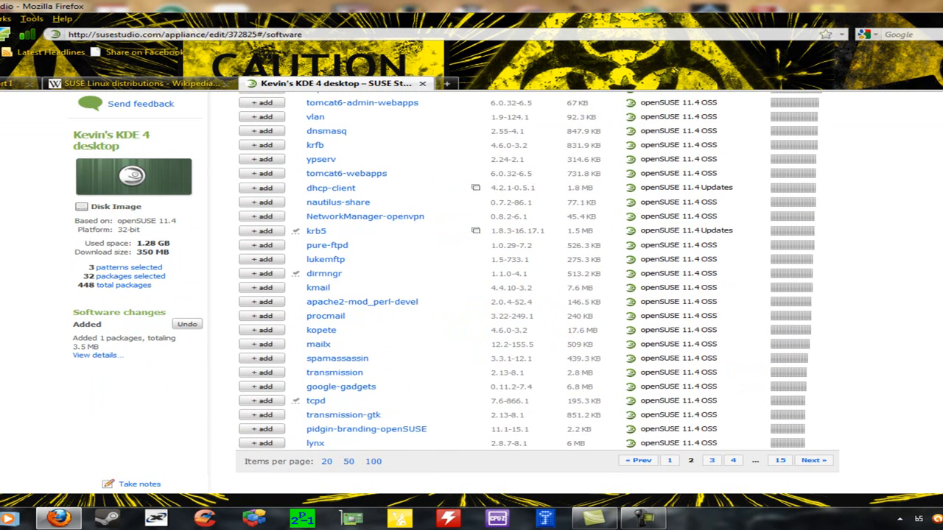
pyautogui.scroll(15, 769, 123)
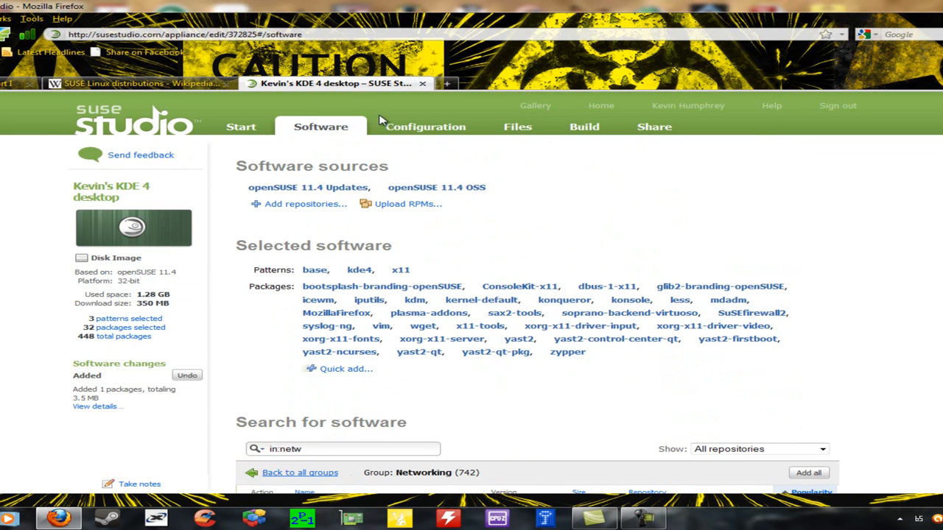
# Step: Review the General configuration: English (US) locale, UTC time zone, DHCP networking, firewall enabled
pyautogui.click(404, 128)
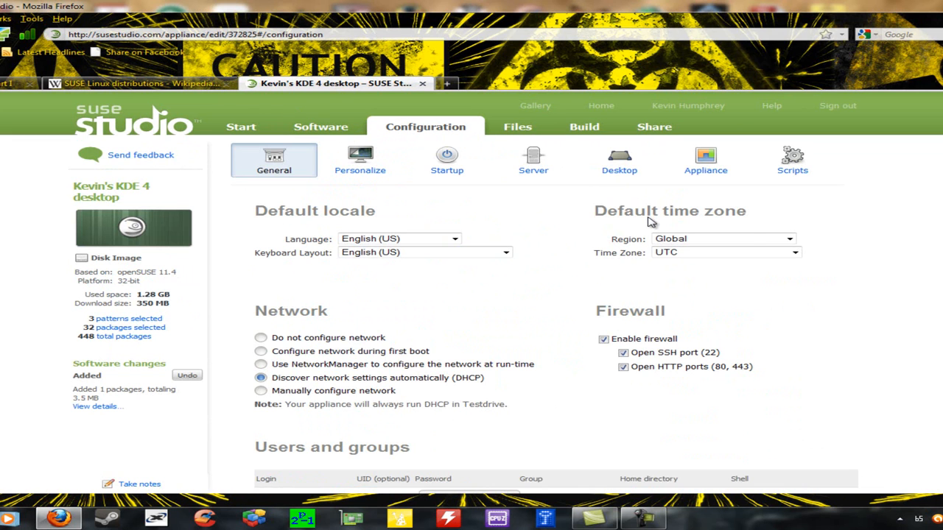
pyautogui.scroll(-3, 748, 233)
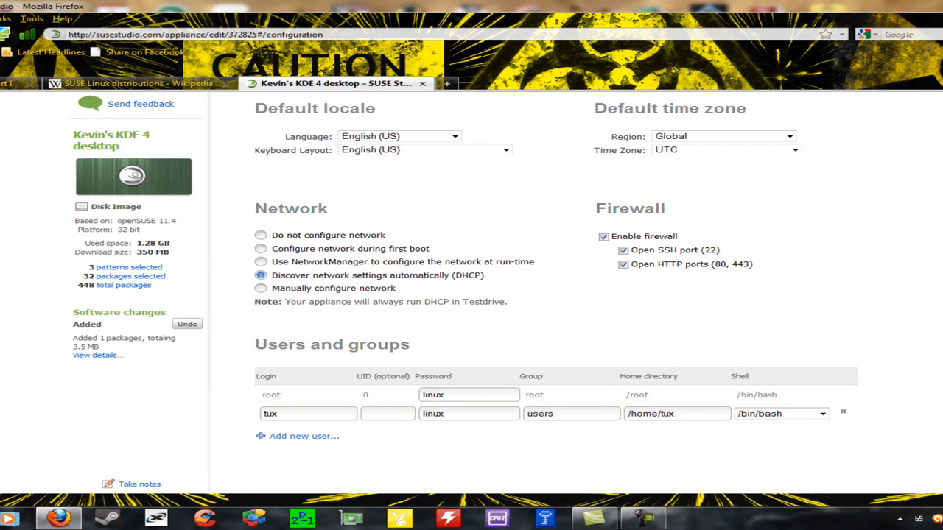
pyautogui.scroll(2, 556, 278)
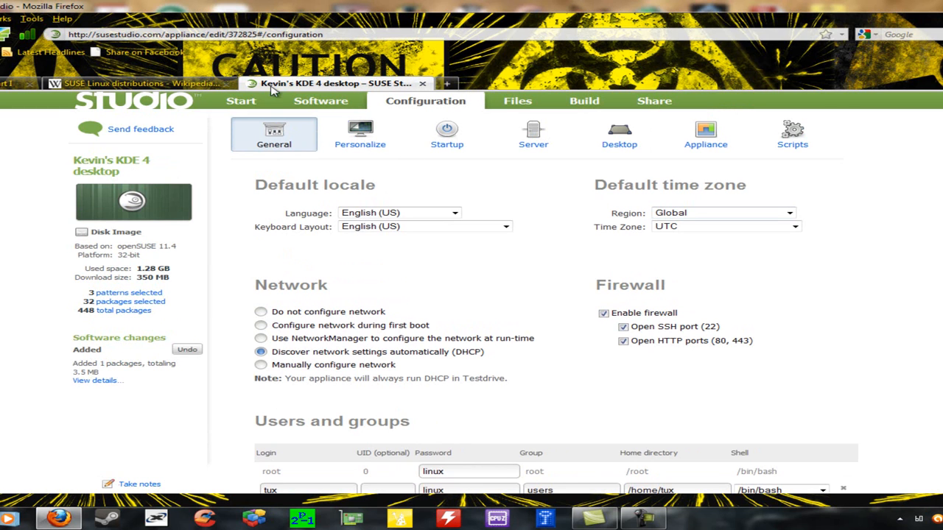
# Step: On the Personalize page, set the appliance background to the blue image, briefly trying green
pyautogui.click(399, 147)
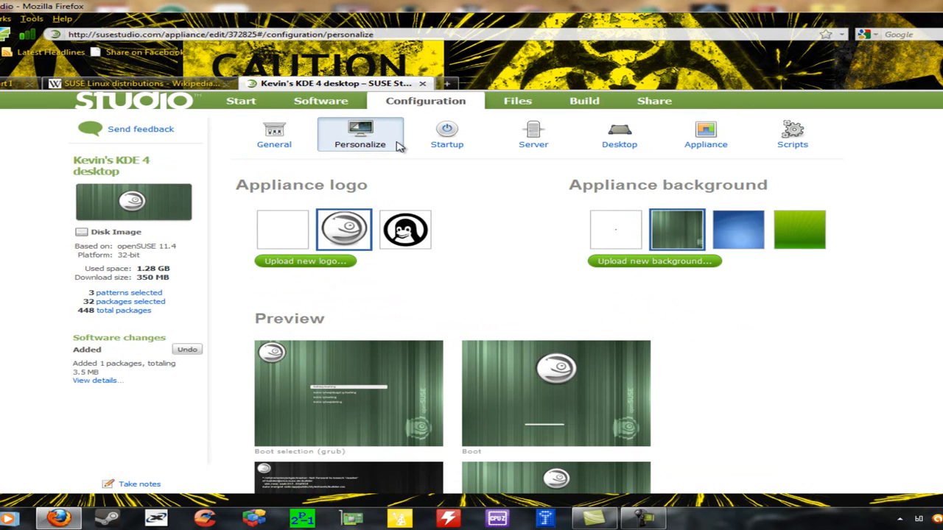
pyautogui.scroll(-1, 877, 343)
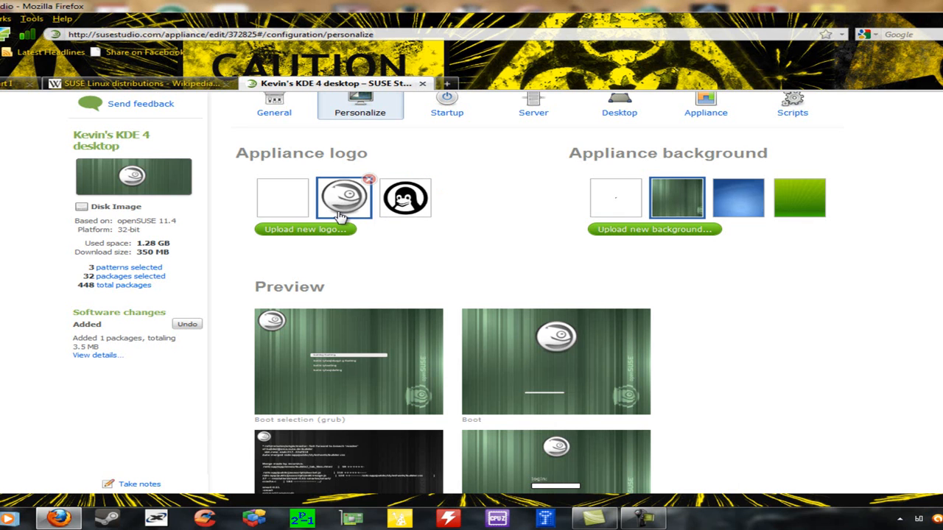
pyautogui.click(734, 209)
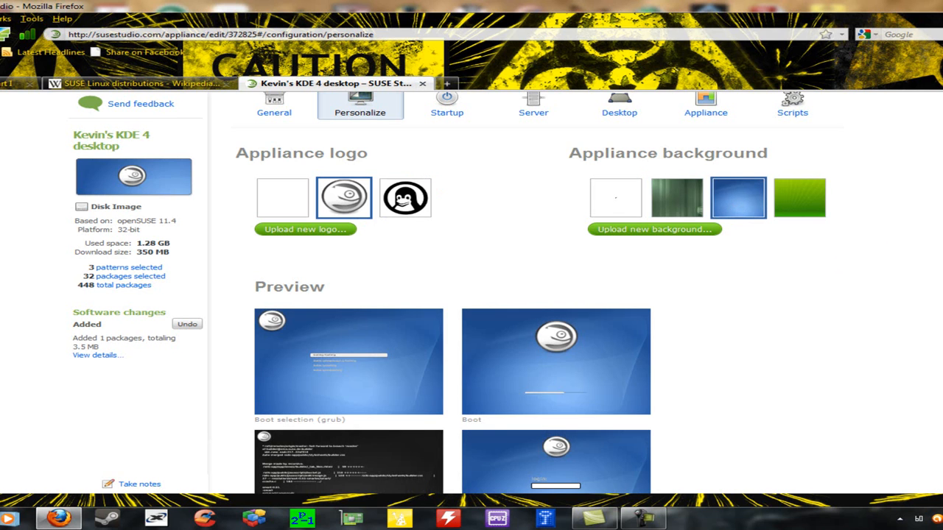
pyautogui.scroll(-3, 594, 308)
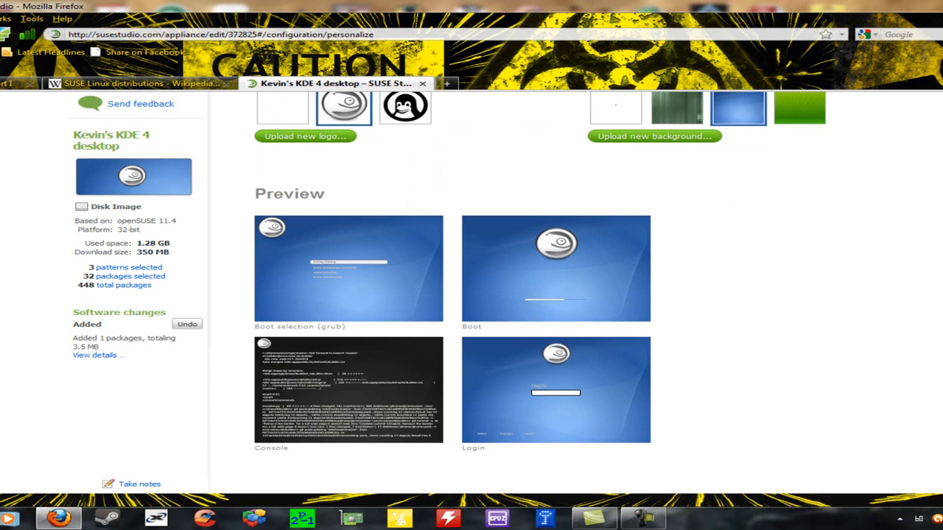
pyautogui.click(685, 109)
pyautogui.click(715, 110)
pyautogui.scroll(4, 472, 295)
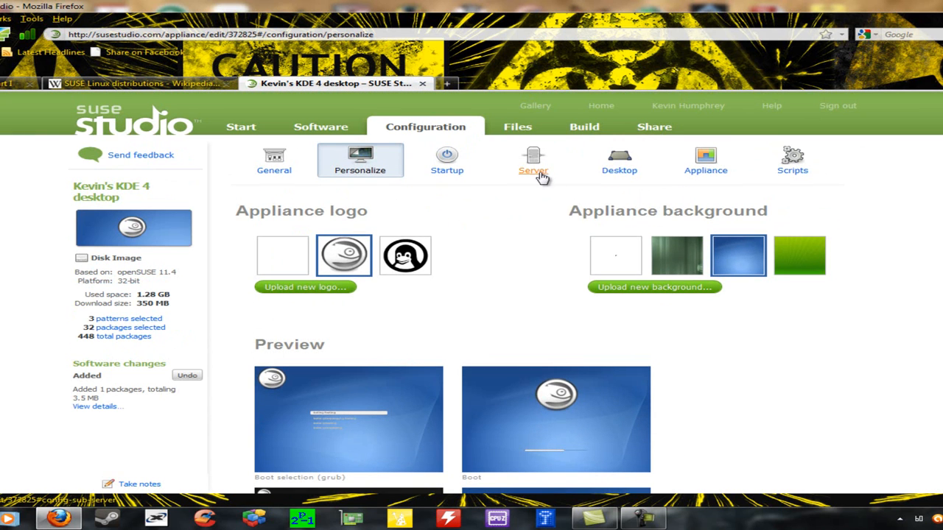
pyautogui.click(453, 161)
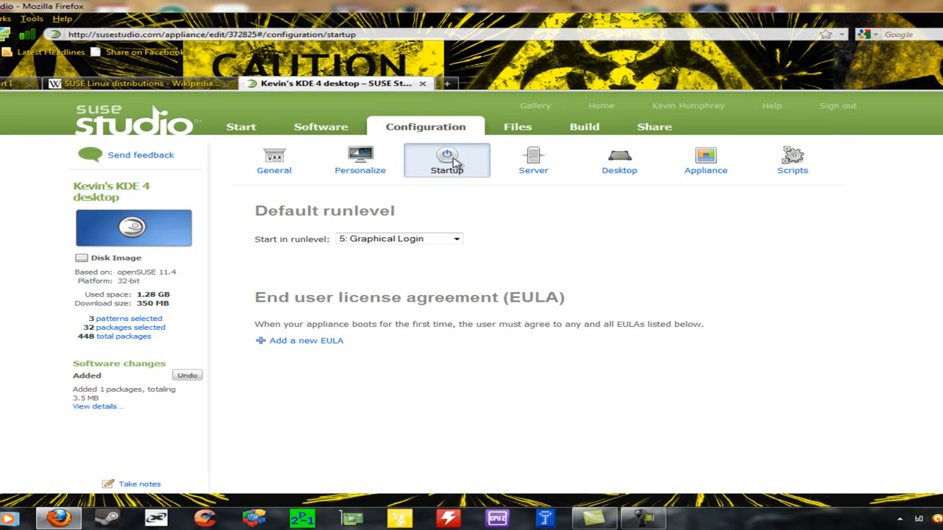
# Step: Keep runlevel '5: Graphical Login' and add then remove a EULA, leaving none attached
pyautogui.click(457, 240)
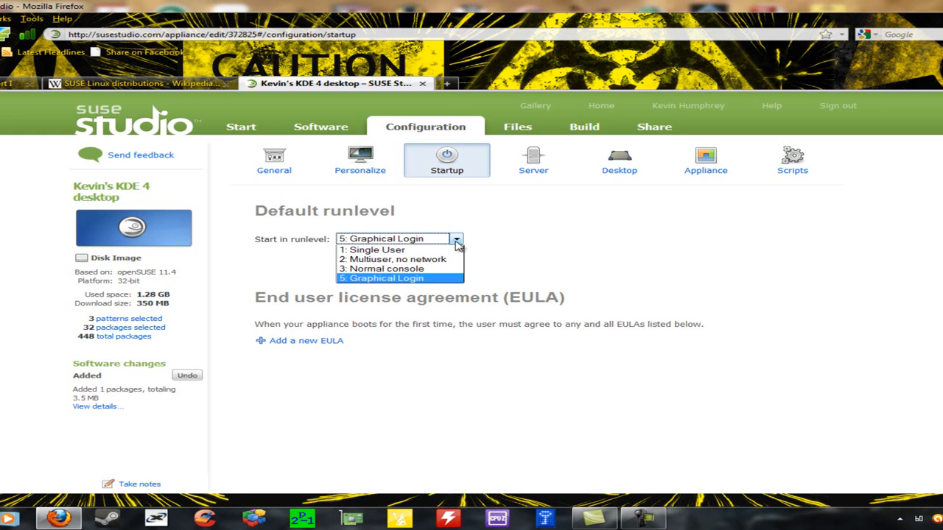
pyautogui.click(561, 271)
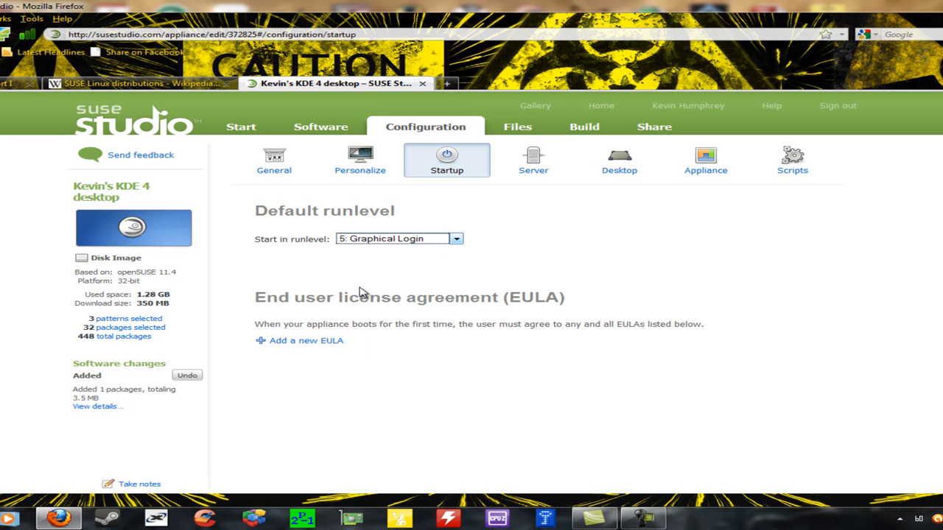
pyautogui.click(338, 342)
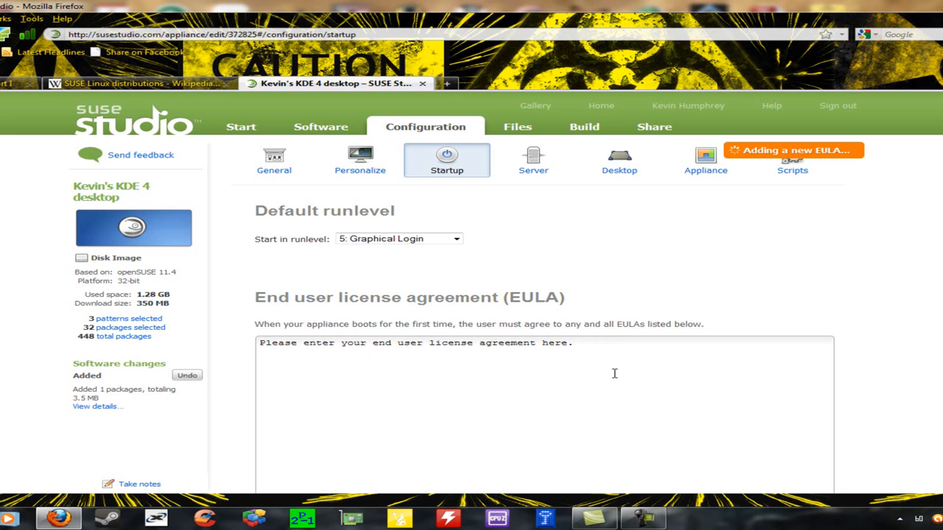
pyautogui.scroll(-3, 794, 374)
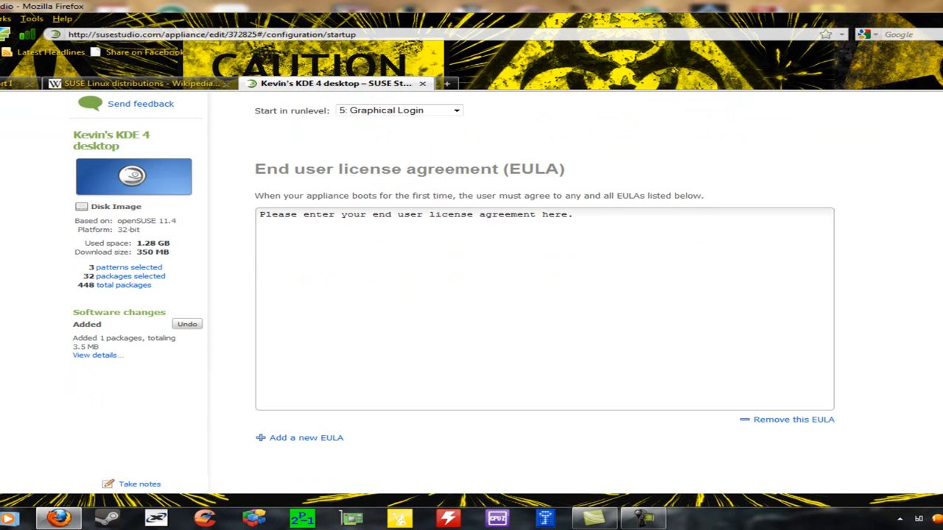
pyautogui.click(790, 419)
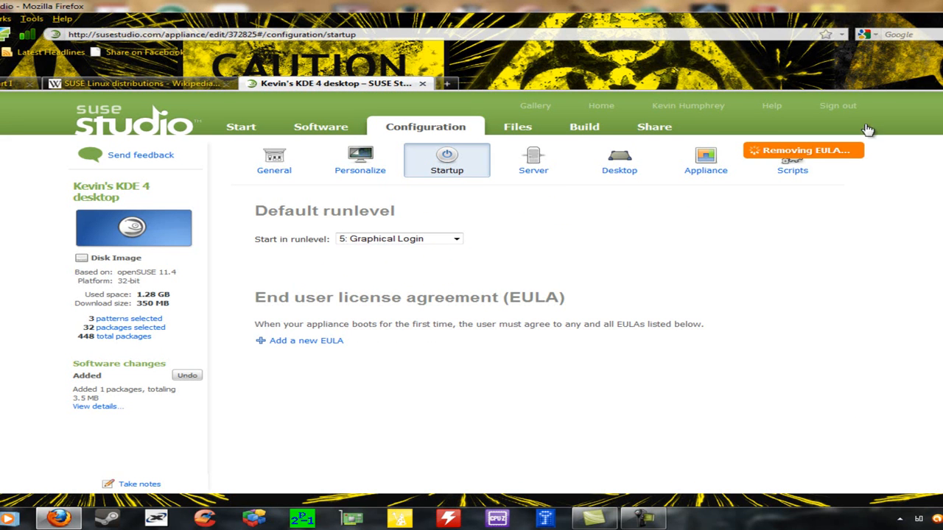
pyautogui.click(554, 167)
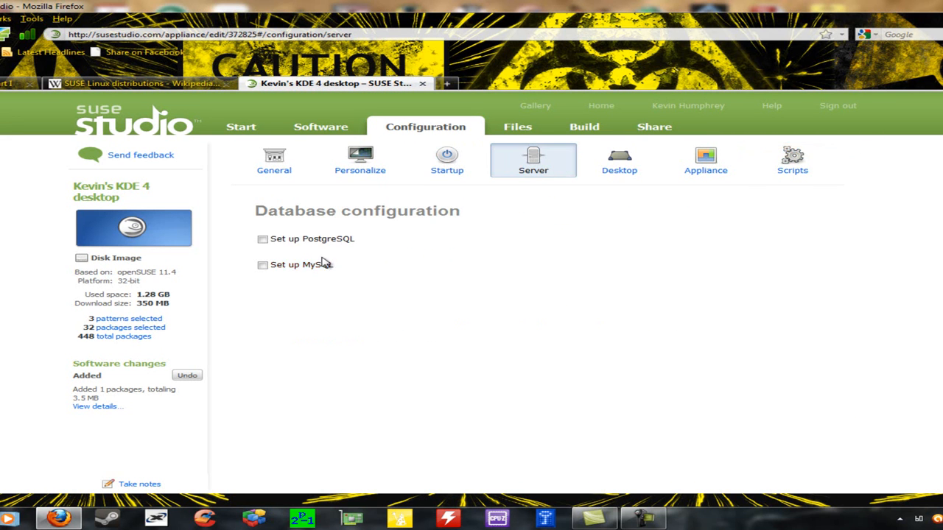
# Step: Leave 'Set up MySQL' unchecked on the Server page and view the Desktop login settings
pyautogui.click(263, 267)
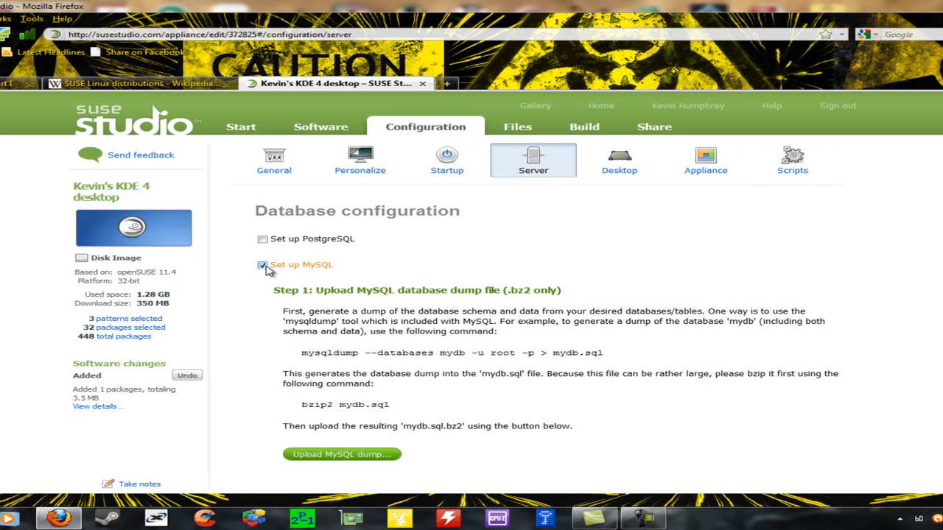
pyautogui.click(264, 267)
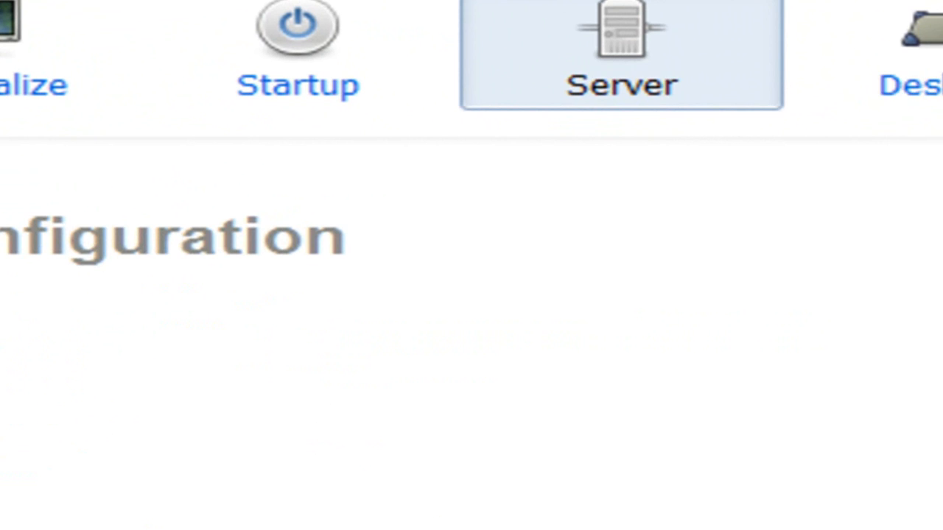
pyautogui.click(618, 156)
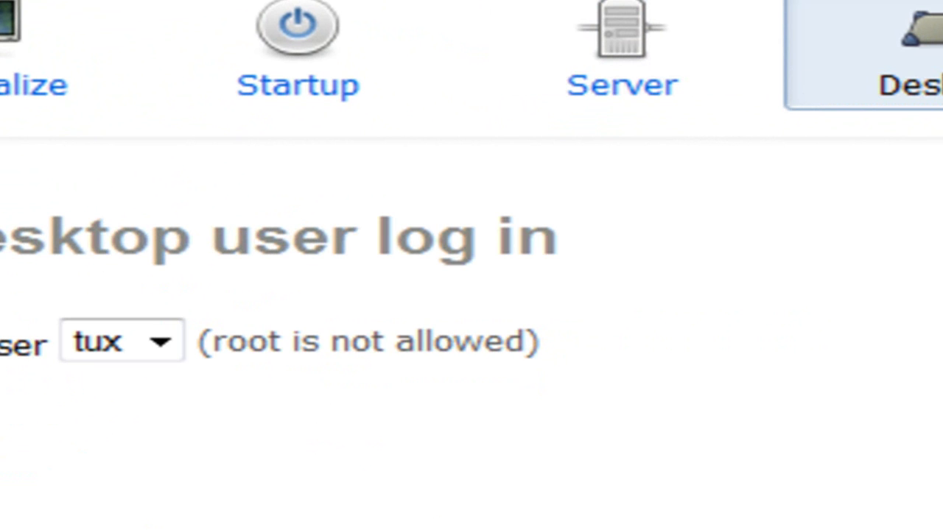
# Step: Leave tux as the auto-login user and delete the empty autostart program entry
pyautogui.click(184, 344)
pyautogui.click(184, 343)
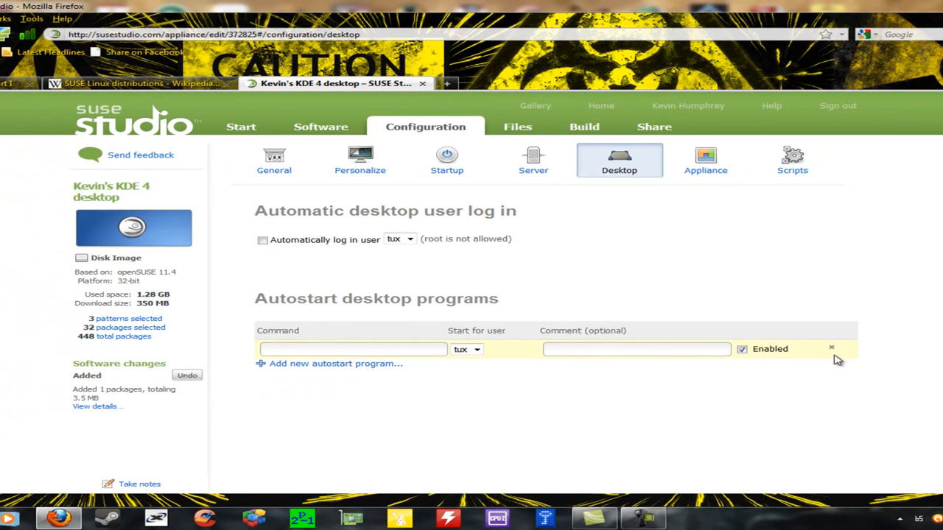
pyautogui.click(832, 349)
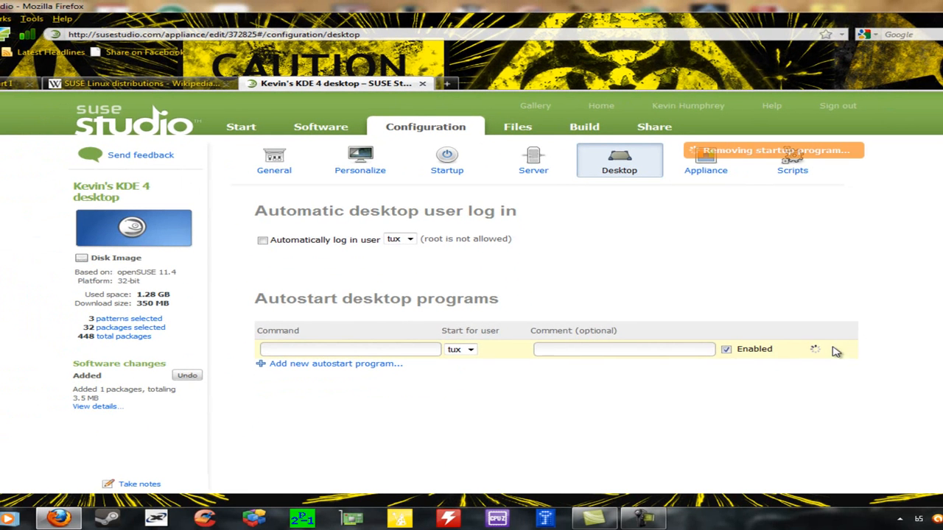
# Step: Check the Appliance settings (512 MB memory, 16 GB disk, 512 MB swap), then go to Scripts
pyautogui.click(711, 181)
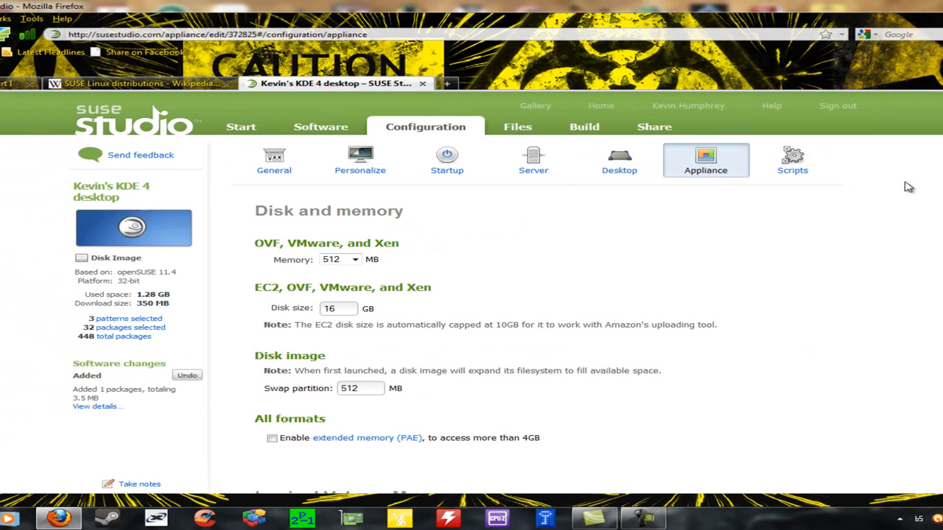
pyautogui.scroll(-2, 714, 180)
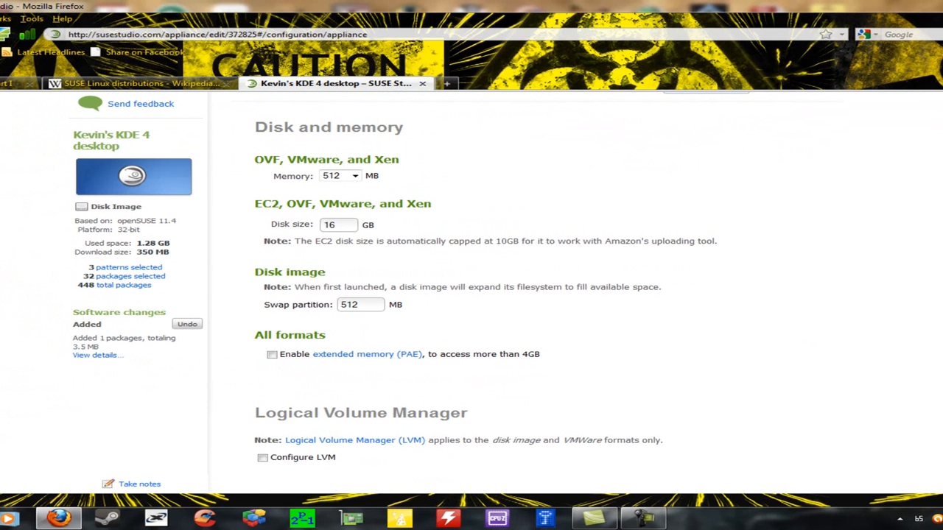
pyautogui.scroll(-4, 501, 294)
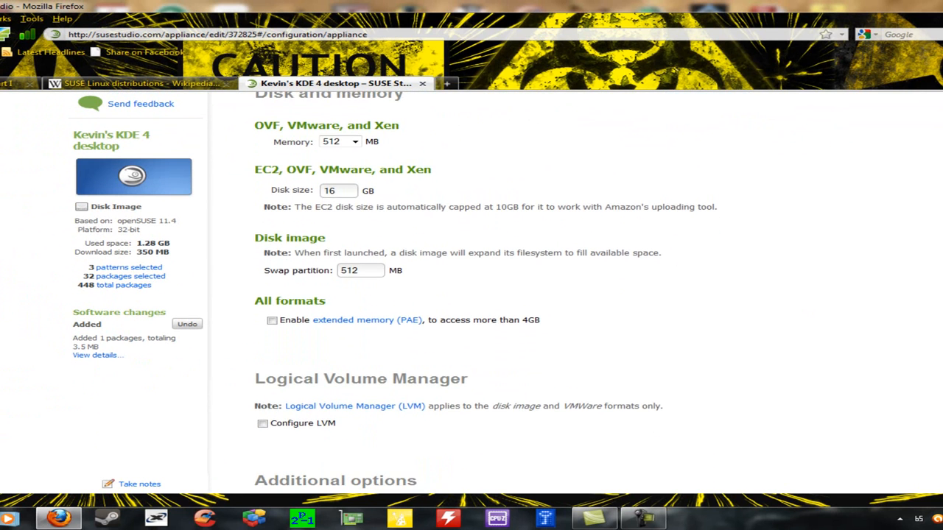
pyautogui.scroll(6, 806, 219)
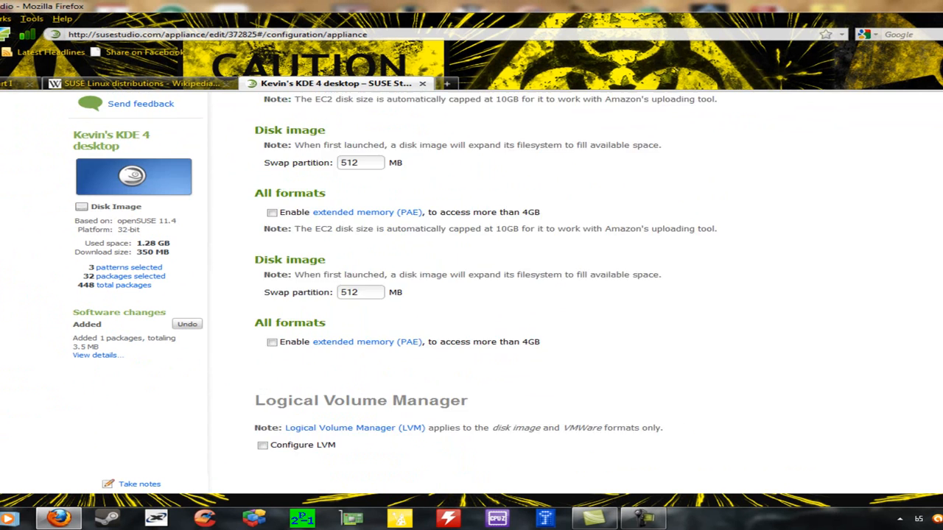
pyautogui.click(807, 171)
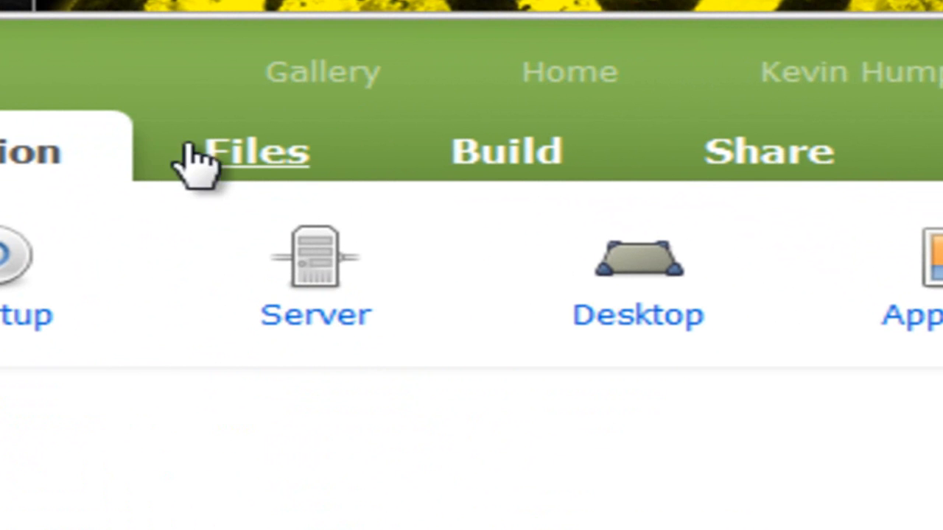
# Step: Go via Files to the Build page, keeping version 0.0.1 and USB stick / hard disk image format
pyautogui.click(210, 156)
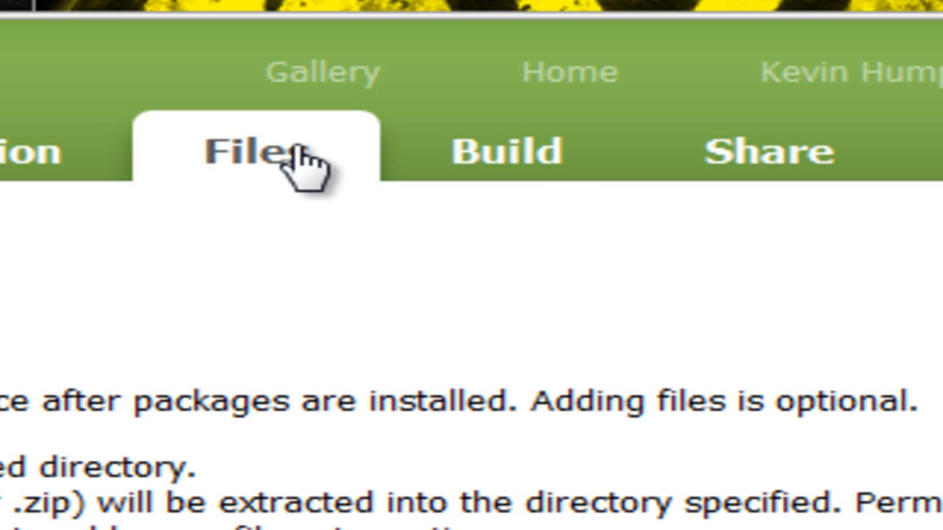
pyautogui.click(534, 174)
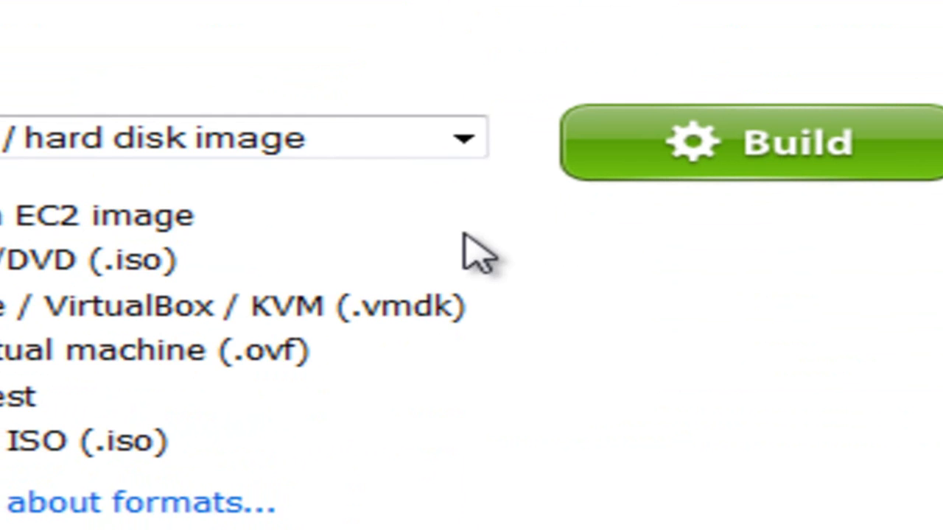
pyautogui.click(461, 140)
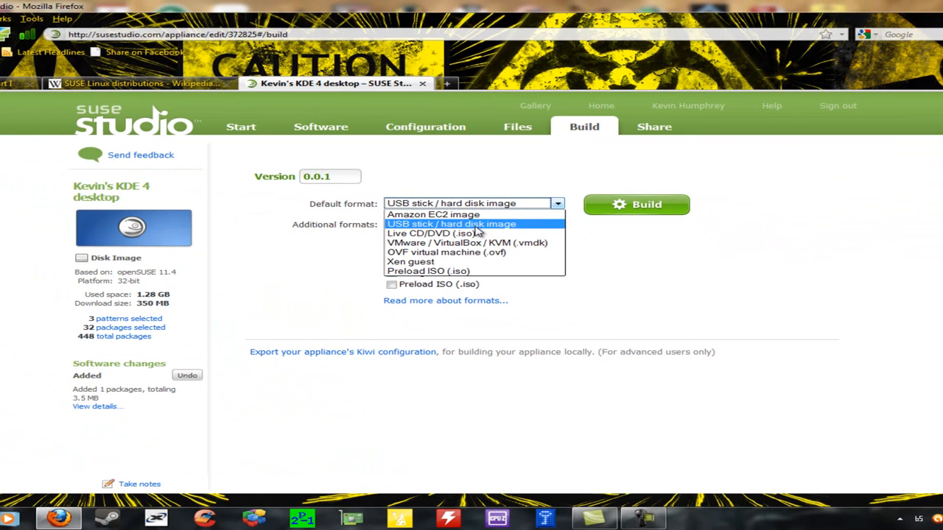
pyautogui.click(734, 274)
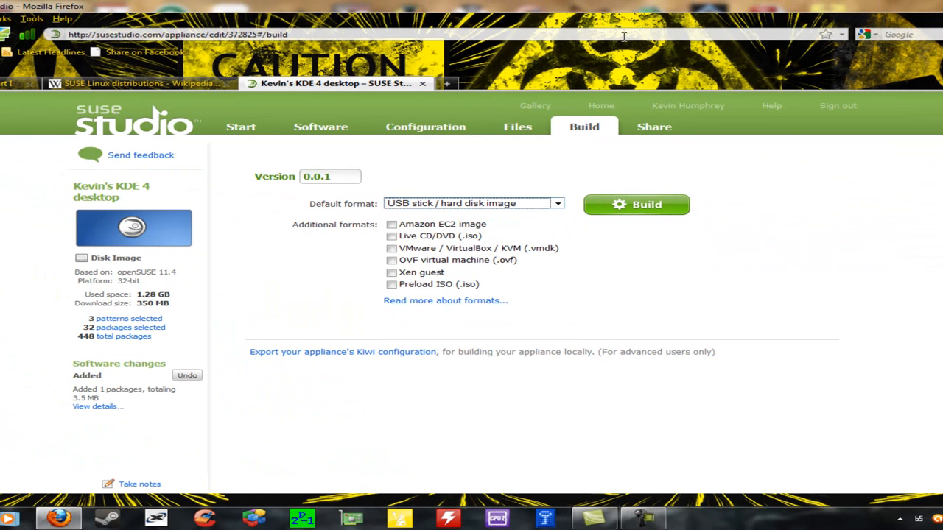
# Step: Pass through the Share page, minimize Firefox, and launch VMware Player listing QLinux and Ubuntu
pyautogui.click(635, 130)
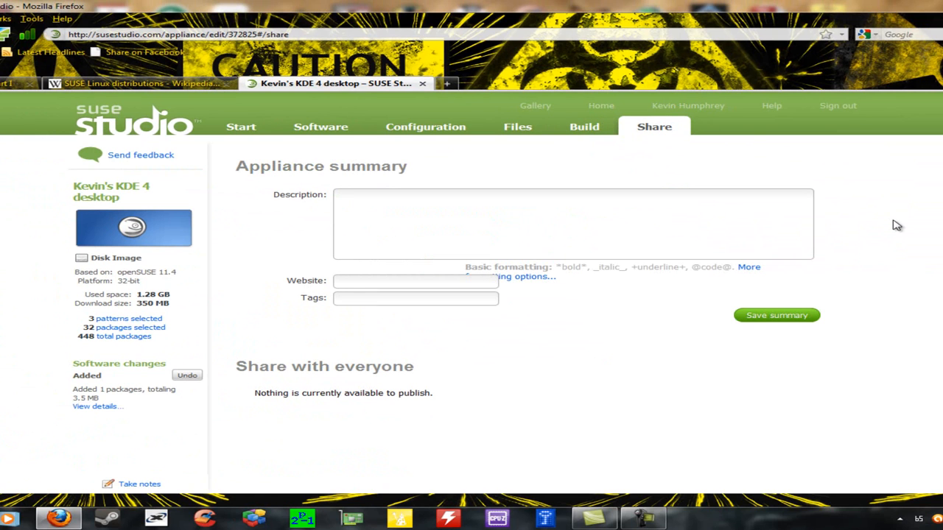
pyautogui.click(942, 6)
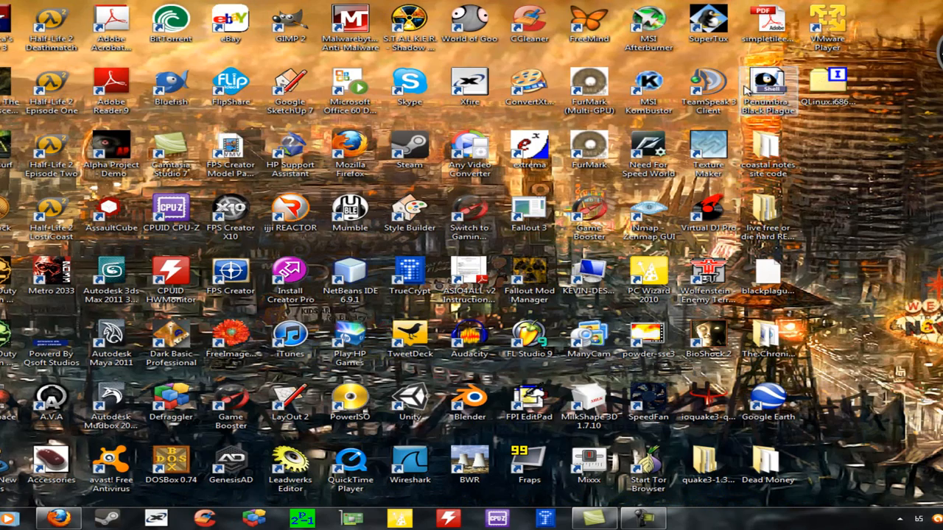
pyautogui.click(828, 75)
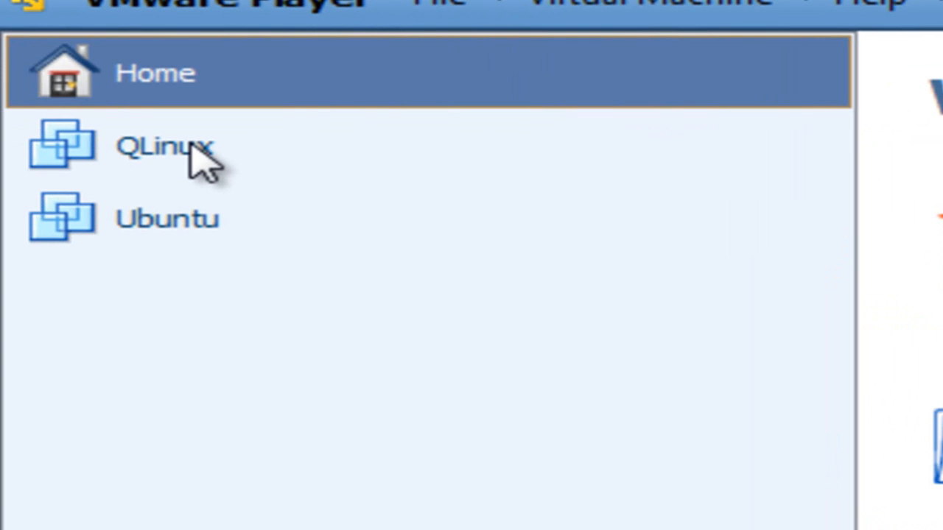
# Step: Power on QLinux, defer VMware Tools, boot openSUSE 11.4 from GRUB, and leave full screen
pyautogui.click(200, 161)
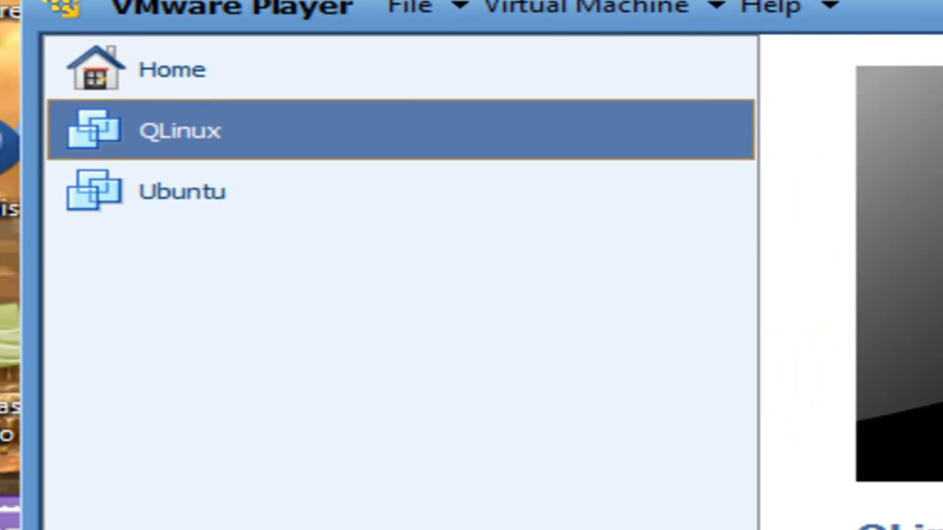
pyautogui.click(537, 324)
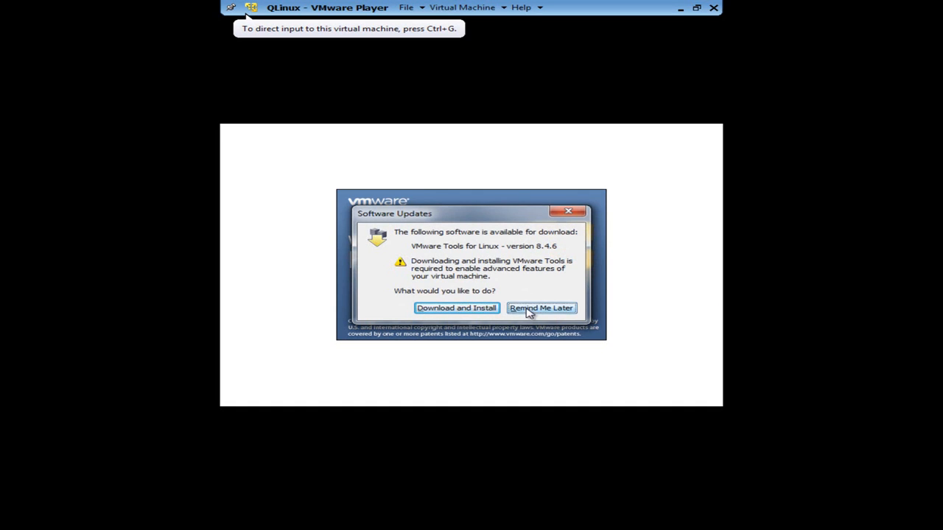
pyautogui.click(527, 313)
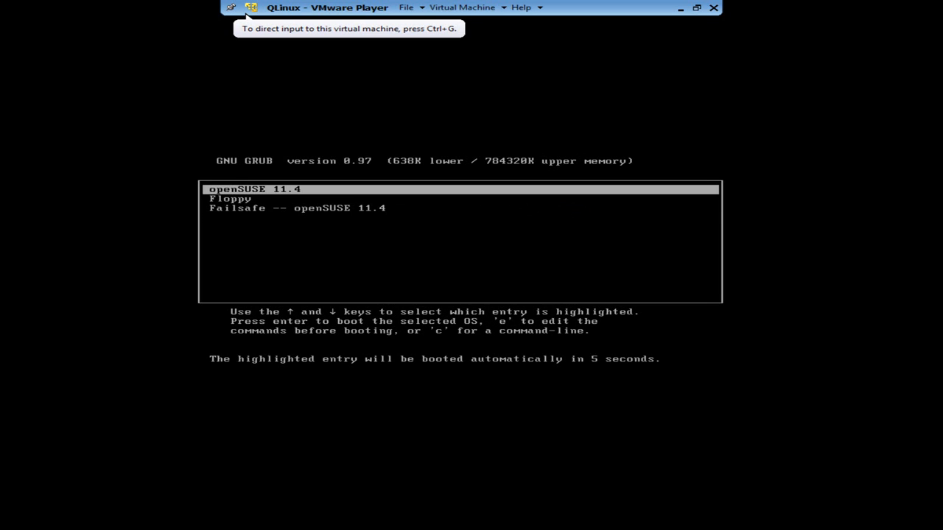
pyautogui.press('Down')
pyautogui.press('Down')
pyautogui.press('Up')
pyautogui.press('Up')
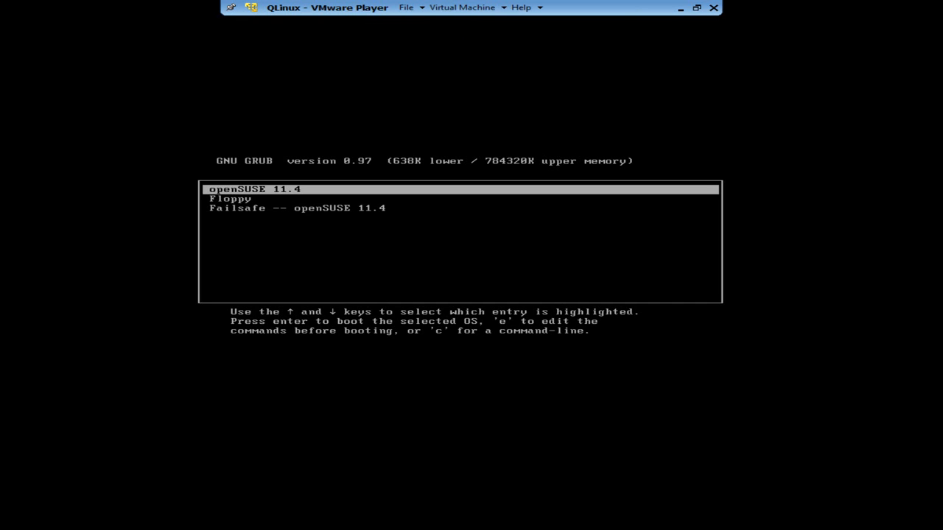
pyautogui.press('Return')
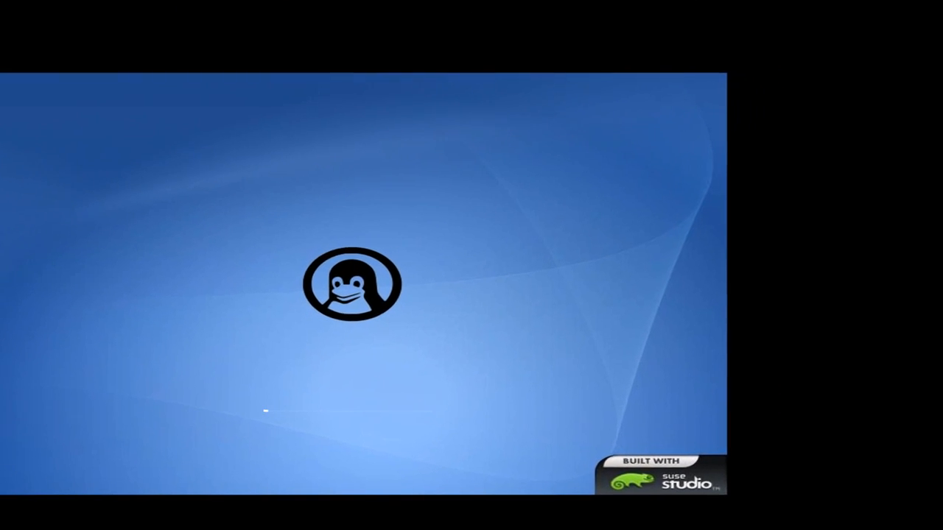
pyautogui.hotkey('ctrl', 'alt')
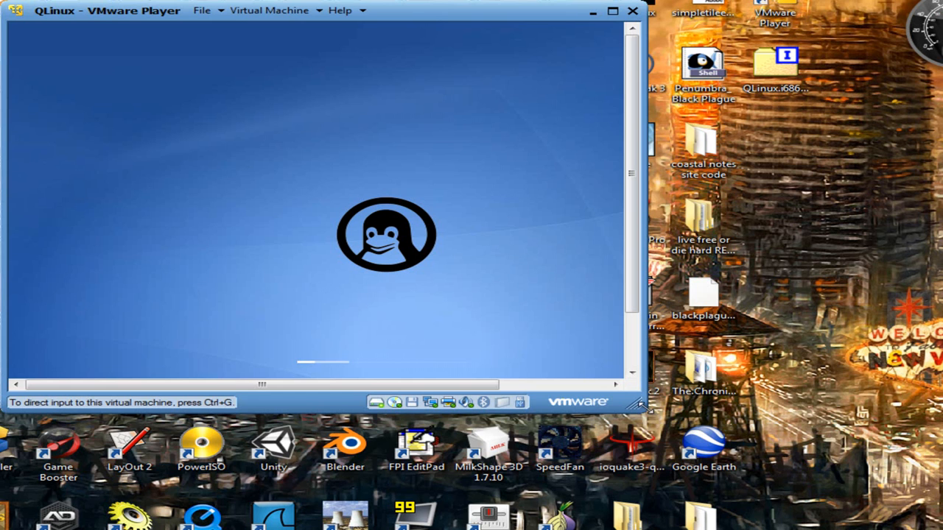
# Step: Drag the QLinux window larger while the guest boots to its openSUSE desktop
pyautogui.moveTo(635, 403); pyautogui.dragTo(781, 472)
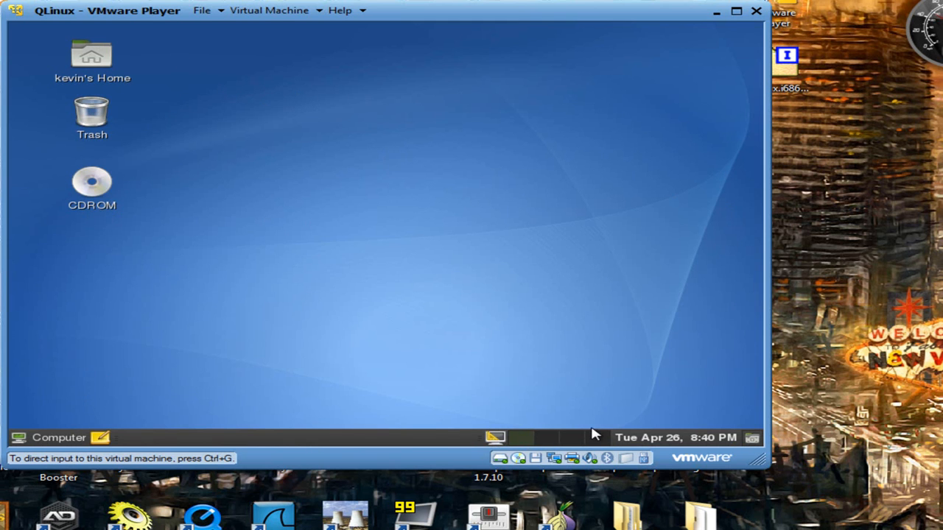
# Step: Open and close the guest's clock calendar and display applet, then open the Computer menu
pyautogui.click(645, 440)
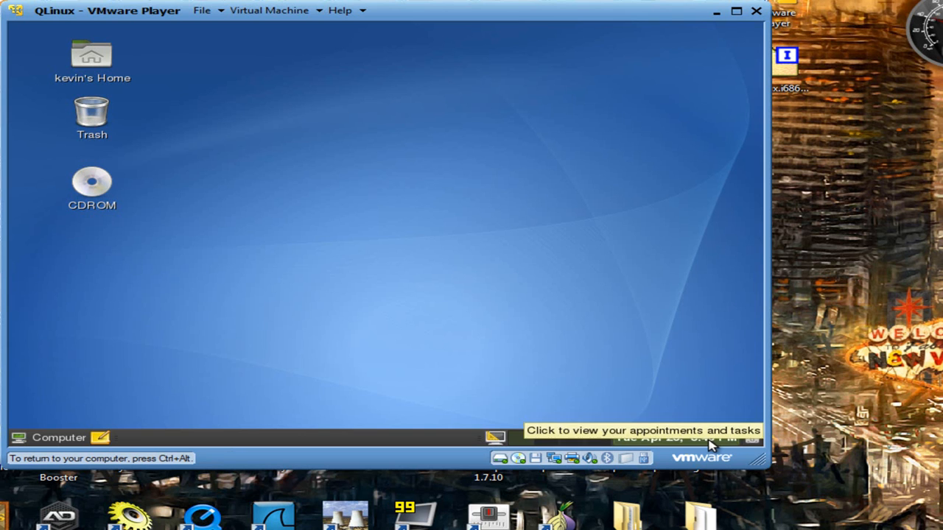
pyautogui.click(711, 442)
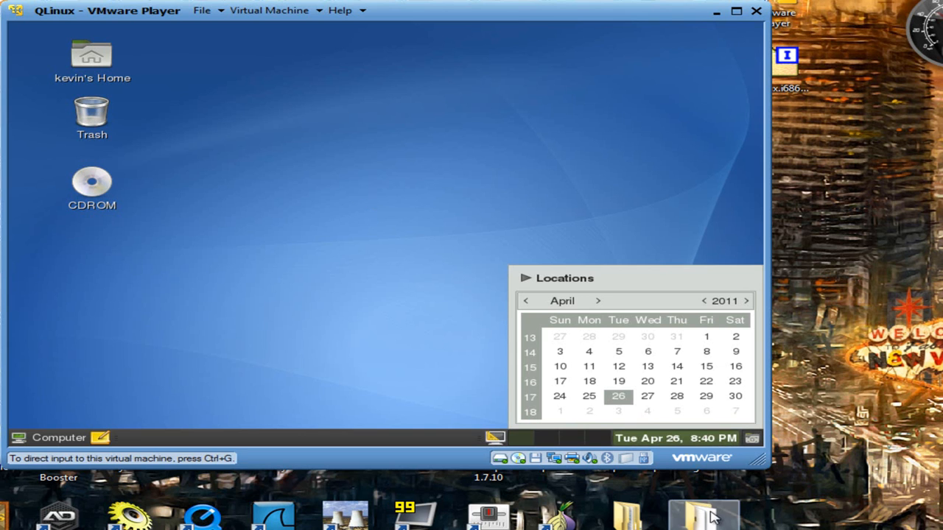
pyautogui.click(720, 441)
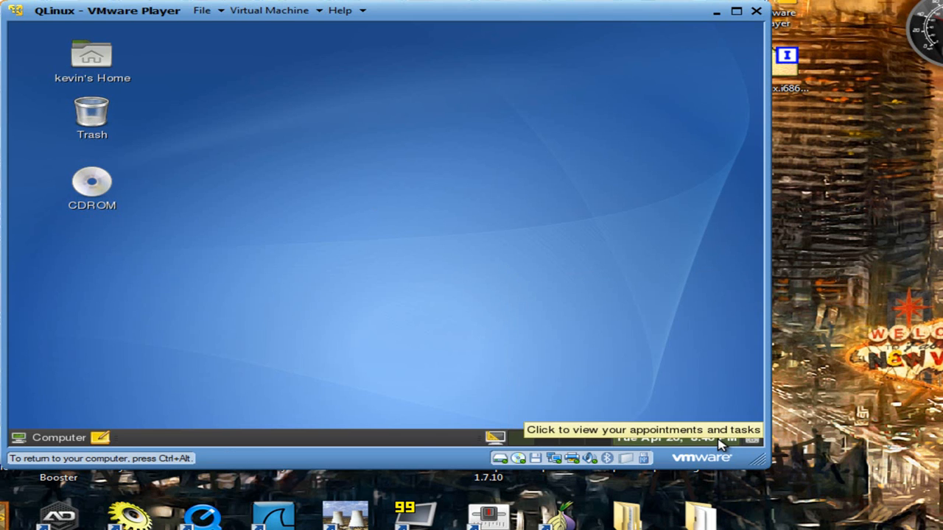
pyautogui.click(499, 438)
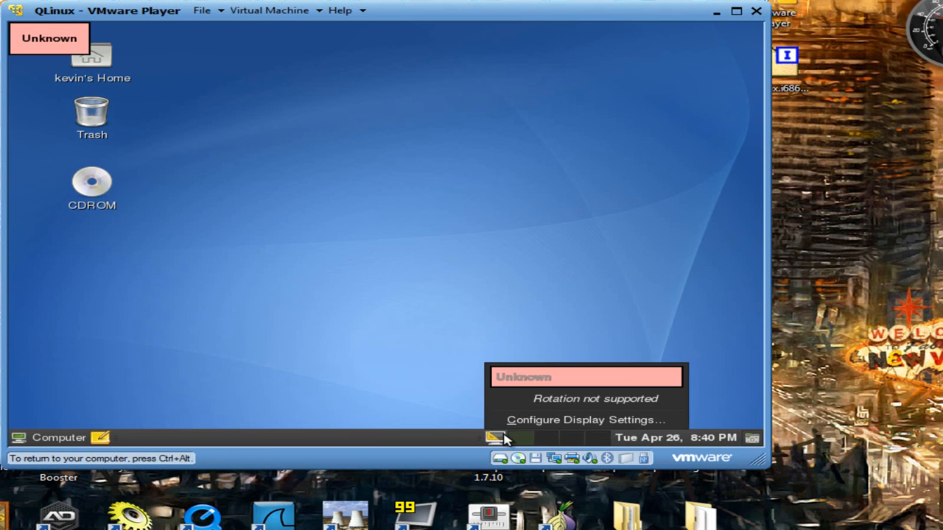
pyautogui.click(440, 305)
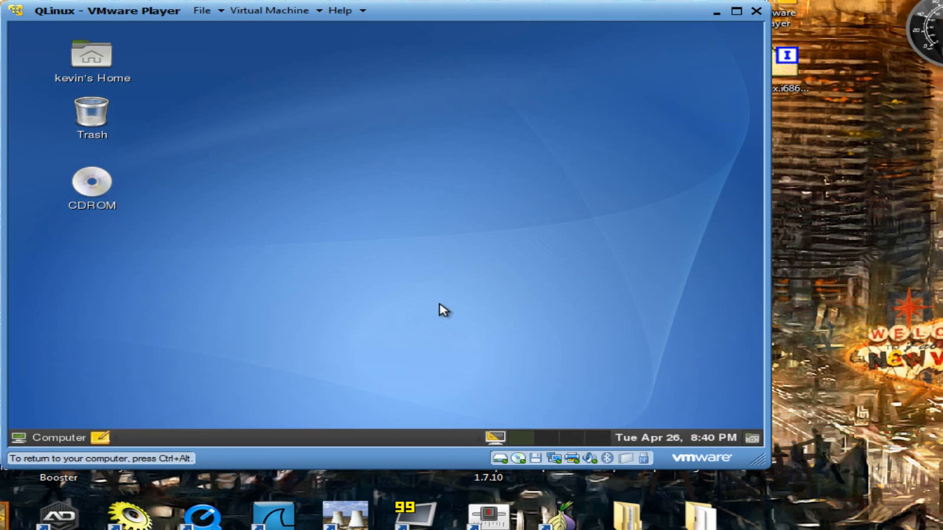
pyautogui.click(62, 441)
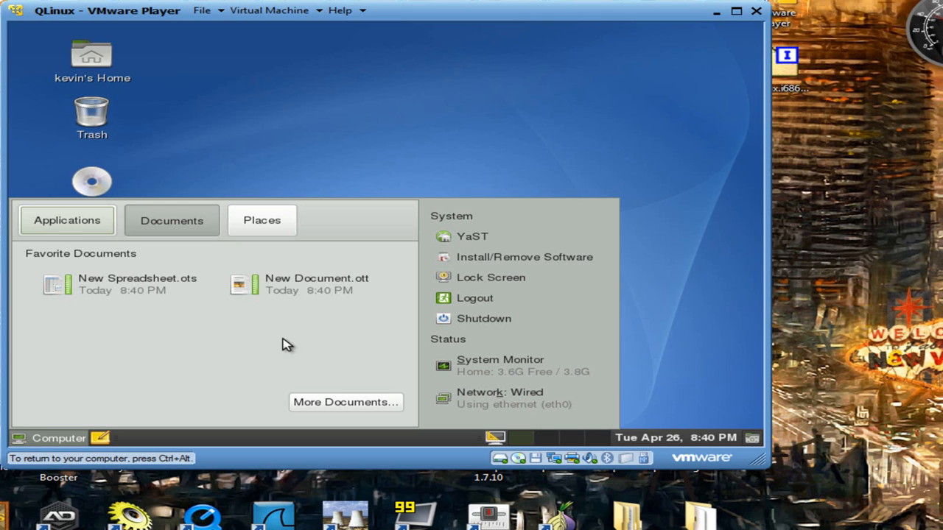
# Step: Browse the Computer menu's Applications and Places, then open Network: Wired settings
pyautogui.click(52, 226)
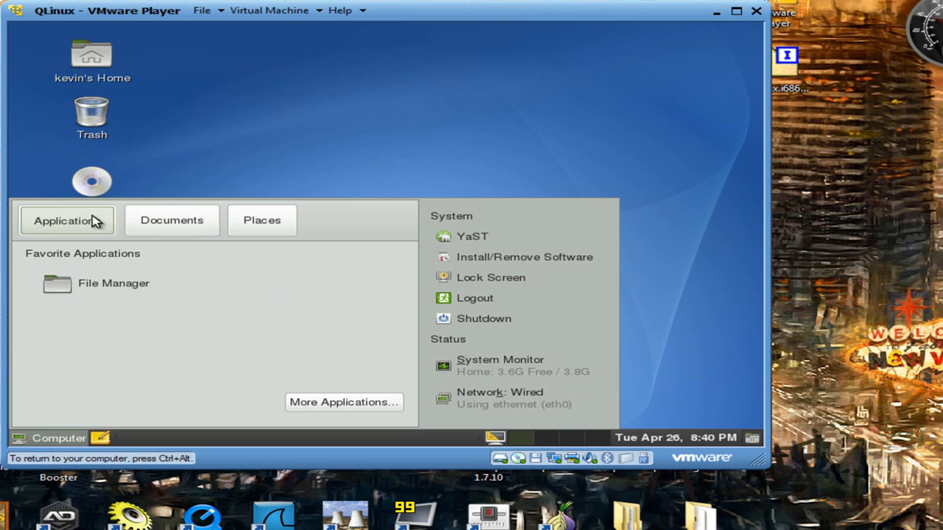
pyautogui.click(254, 218)
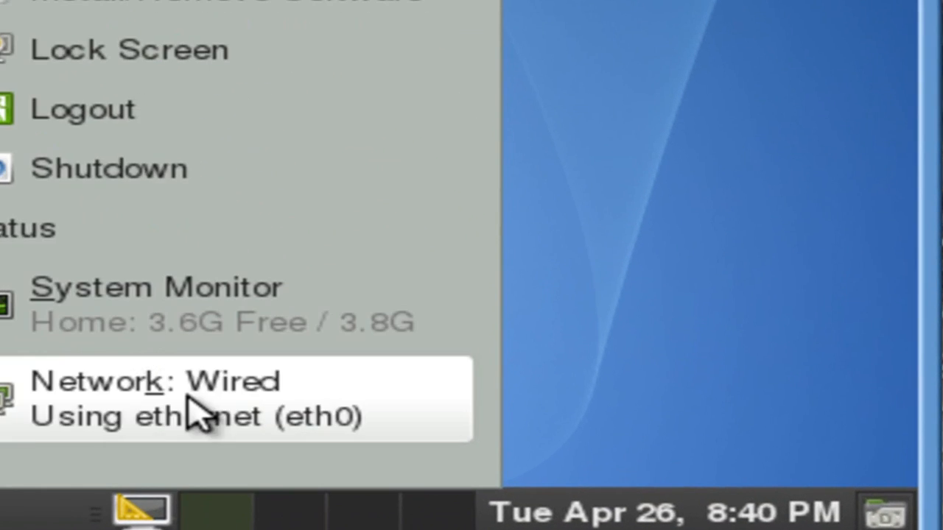
pyautogui.click(512, 398)
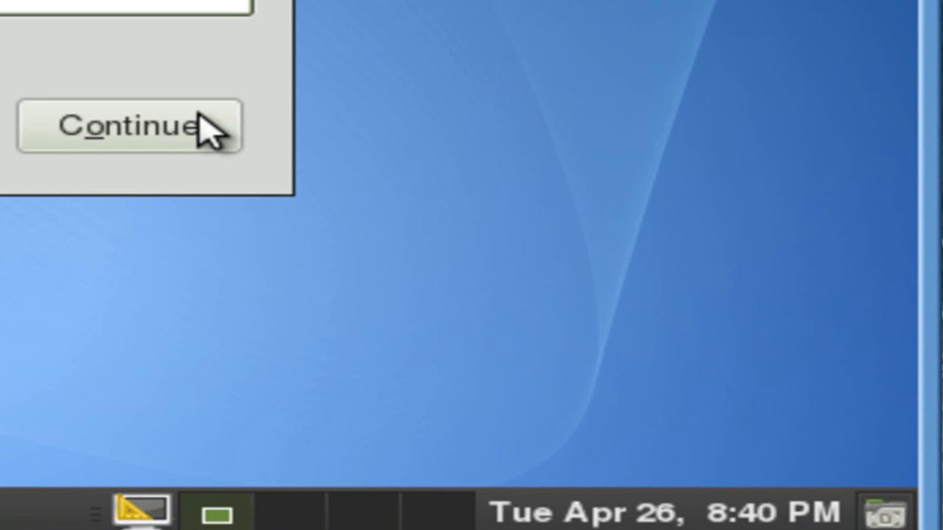
# Step: Confirm, review YaST's Hostname/DNS and Overview tabs showing DHCP addressing, then close YaST
pyautogui.click(221, 137)
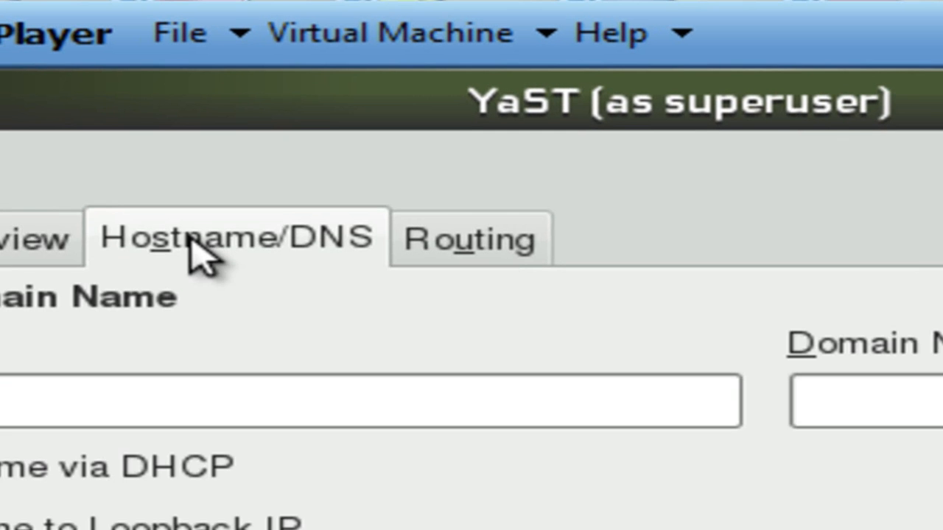
pyautogui.click(17, 264)
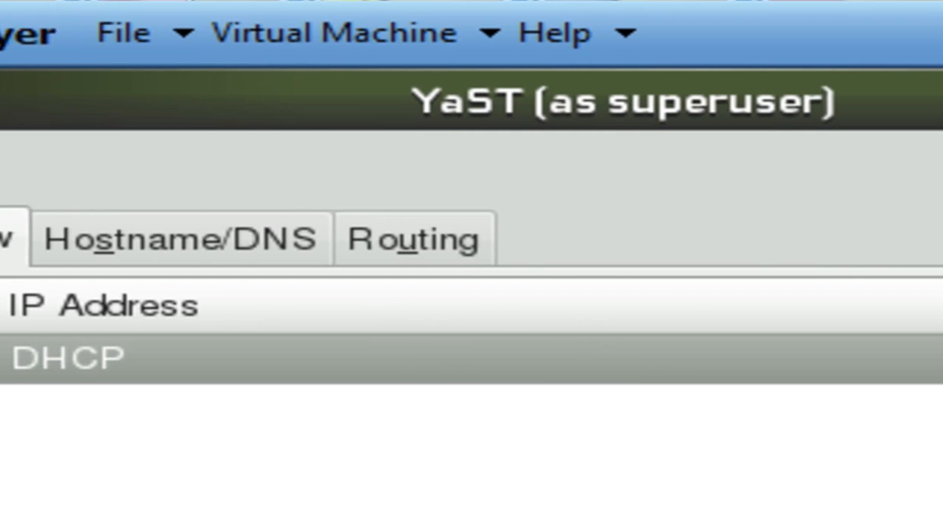
pyautogui.click(869, 100)
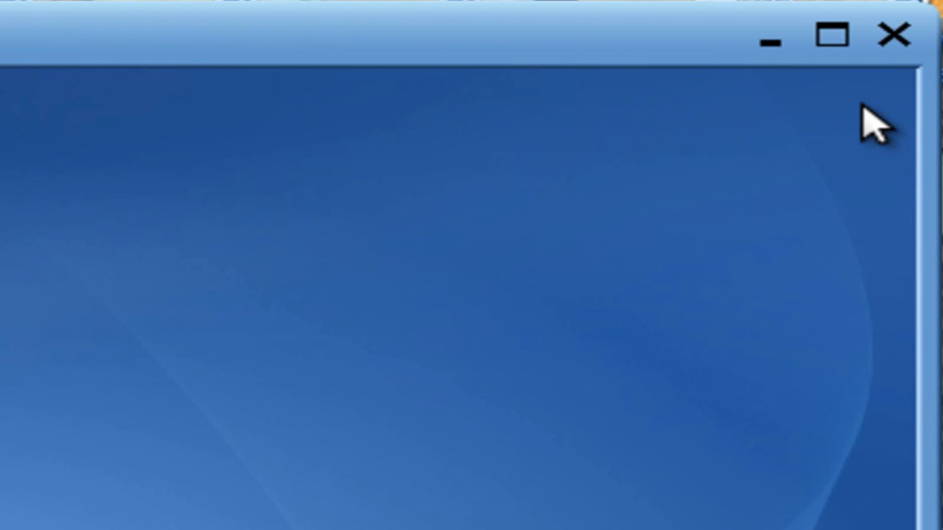
# Step: Start closing the guest session, then minimize the QLinux VMware Player window
pyautogui.click(898, 37)
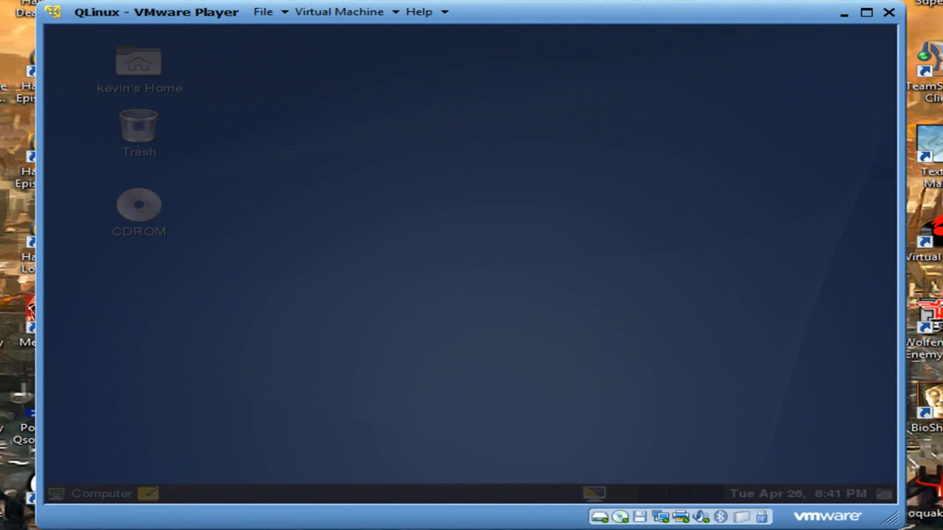
pyautogui.click(844, 13)
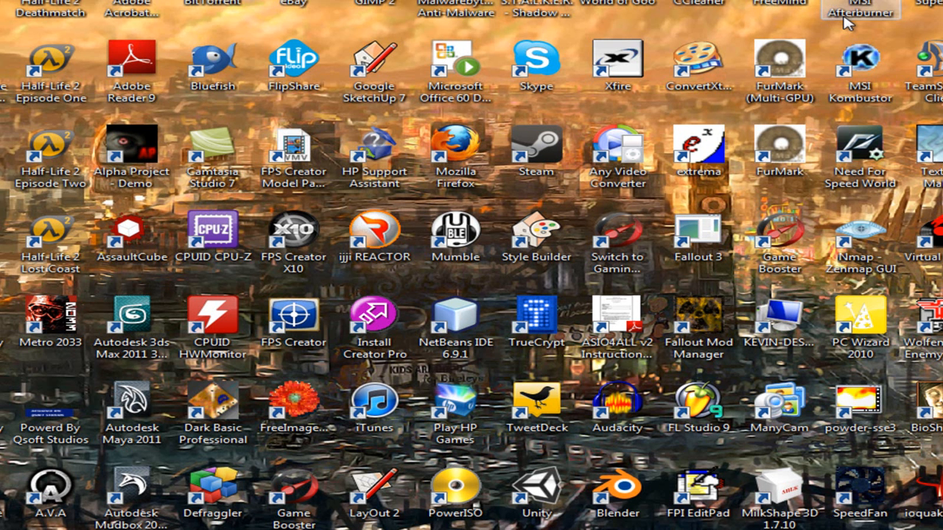